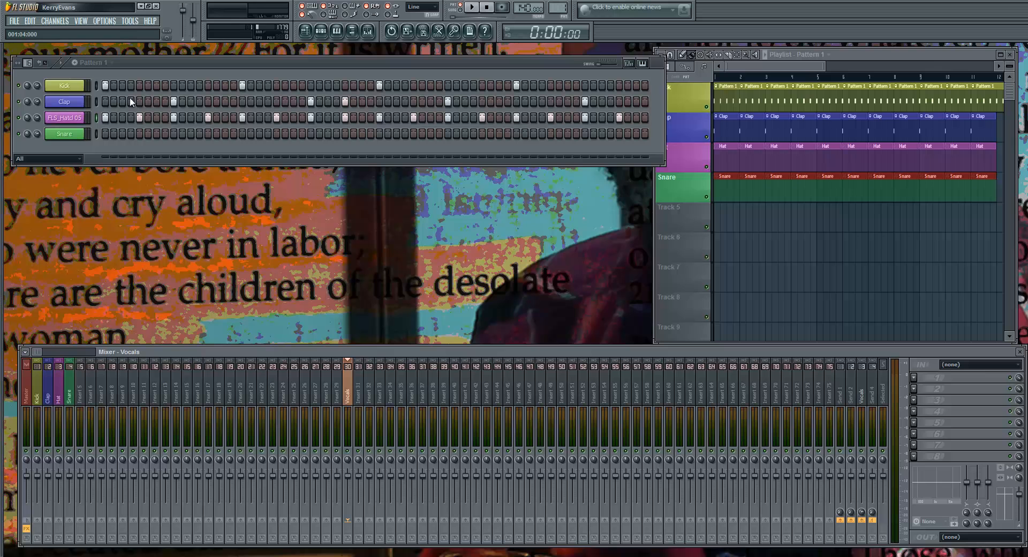
mouse_move(204, 62)
mouse_down()
mouse_move(430, 59)
mouse_move(206, 68)
mouse_up()
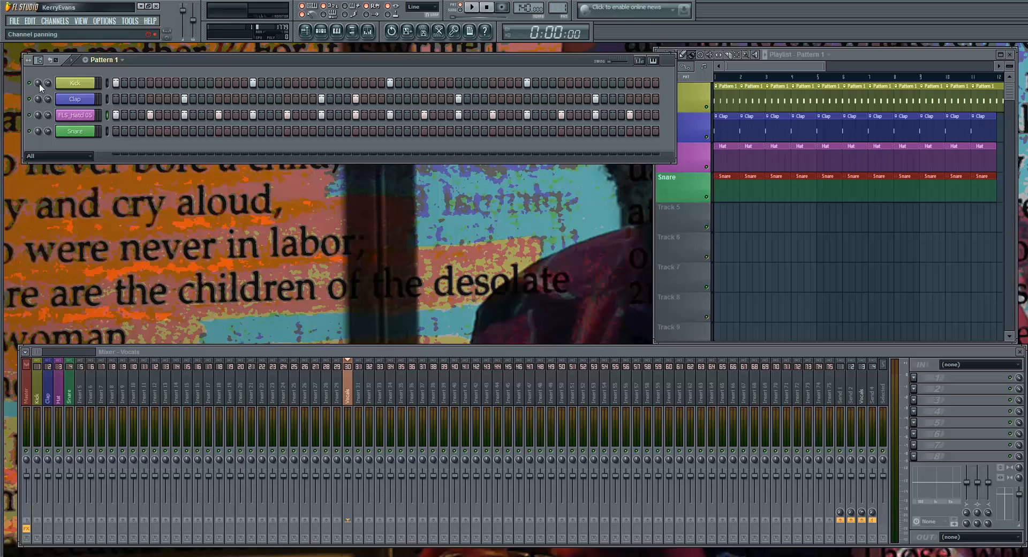
drag(40, 82, 40, 102)
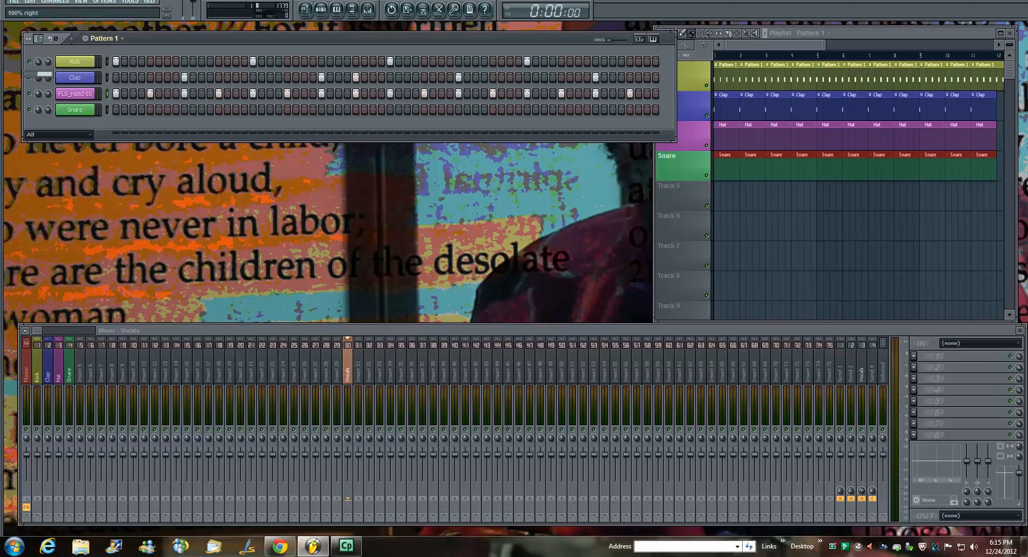
right_click(39, 62)
click(44, 66)
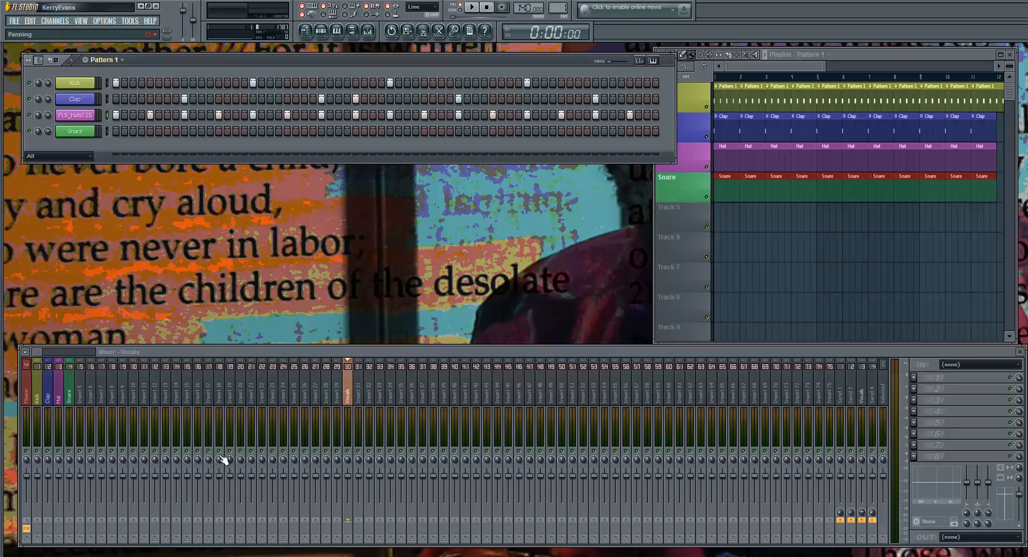
Check the effects on the Master mixer track, and open the Kick channel's settings with its mixer track selected
click(26, 397)
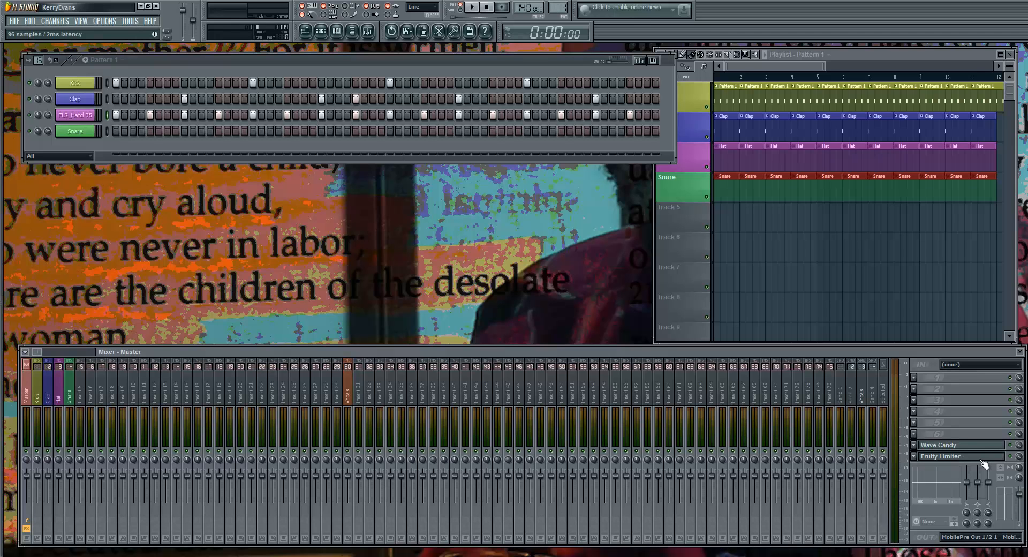
click(70, 84)
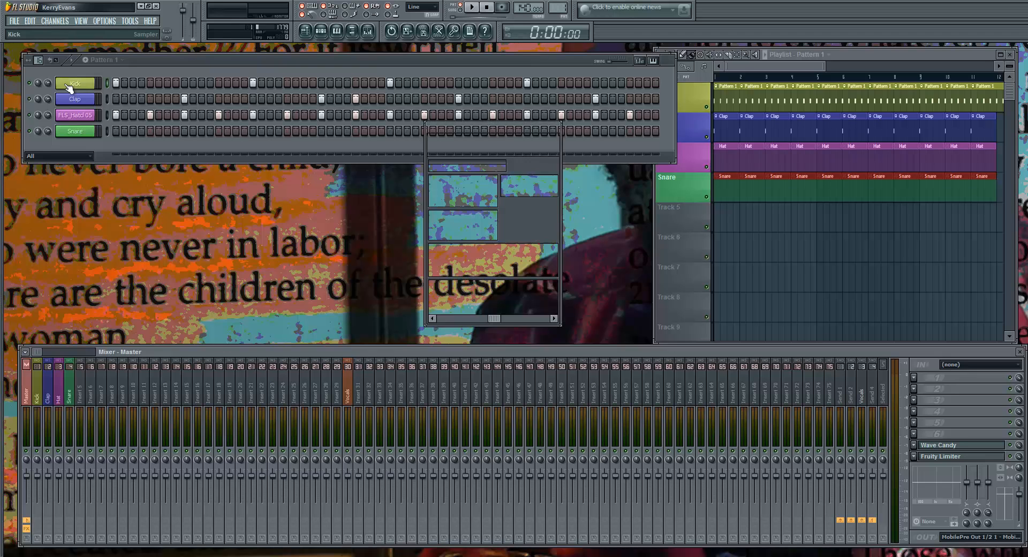
drag(434, 129, 228, 109)
click(85, 86)
click(85, 87)
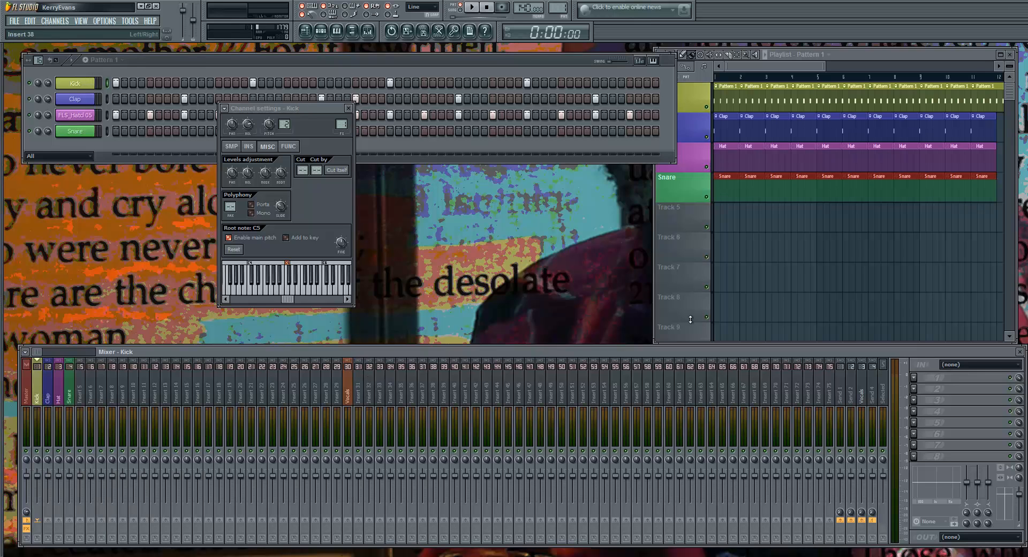
Insert Fruity Limiter in the fourth effect slot of the Kick mixer track and move its window clear of the mixer
click(917, 418)
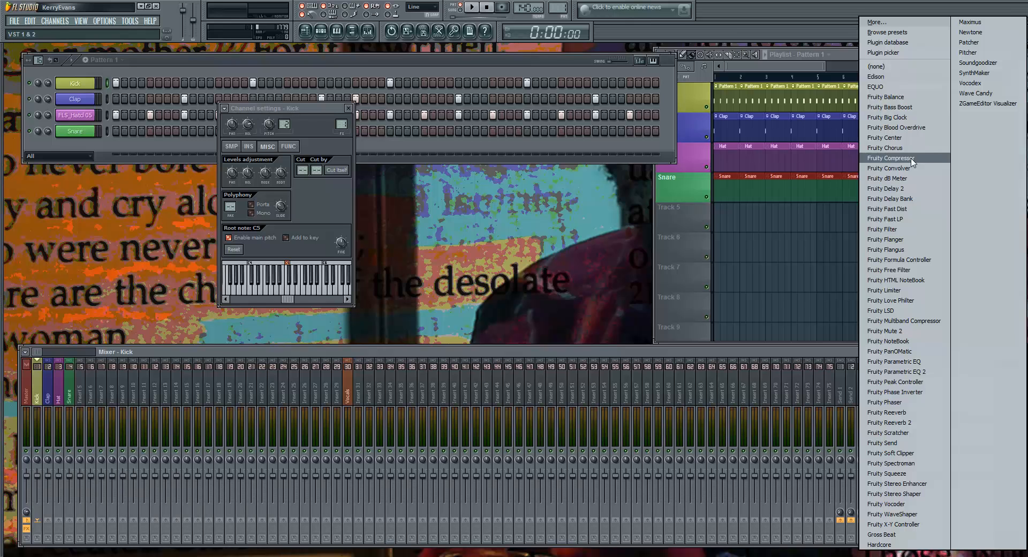
click(903, 291)
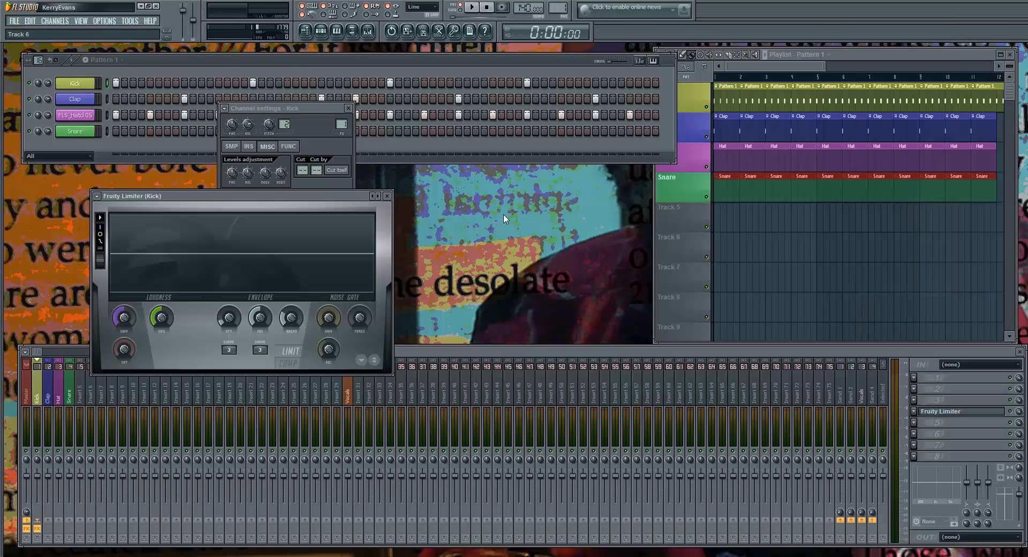
click(933, 412)
click(933, 414)
drag(343, 196, 561, 177)
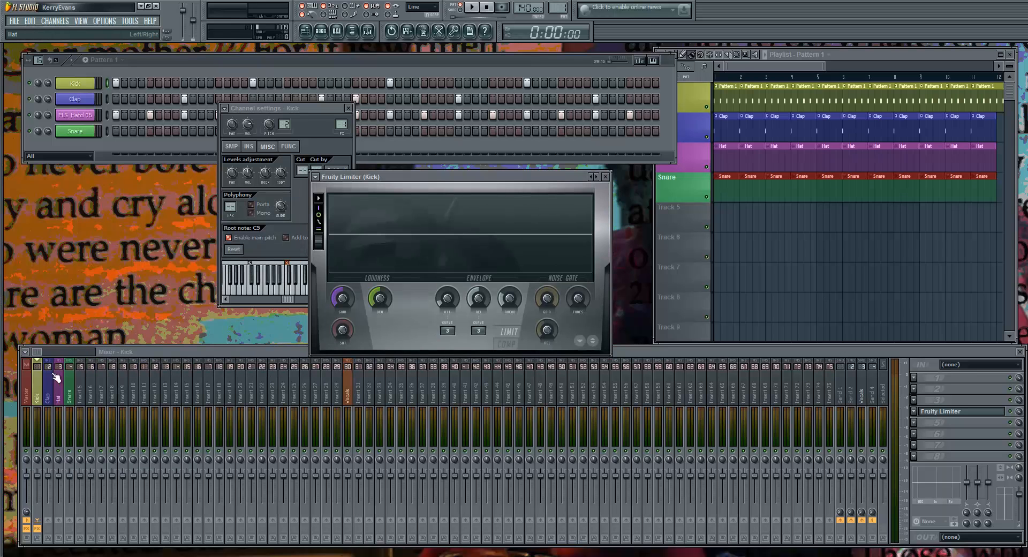
Compare the effect slots of the Master, Kick and Insert 48 mixer tracks, ending on the Kick track
click(27, 392)
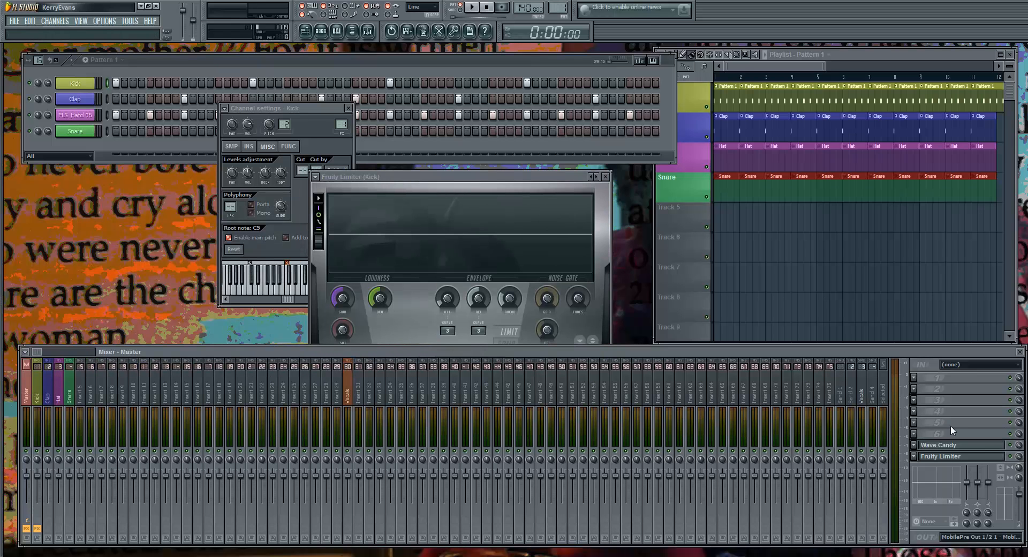
click(39, 399)
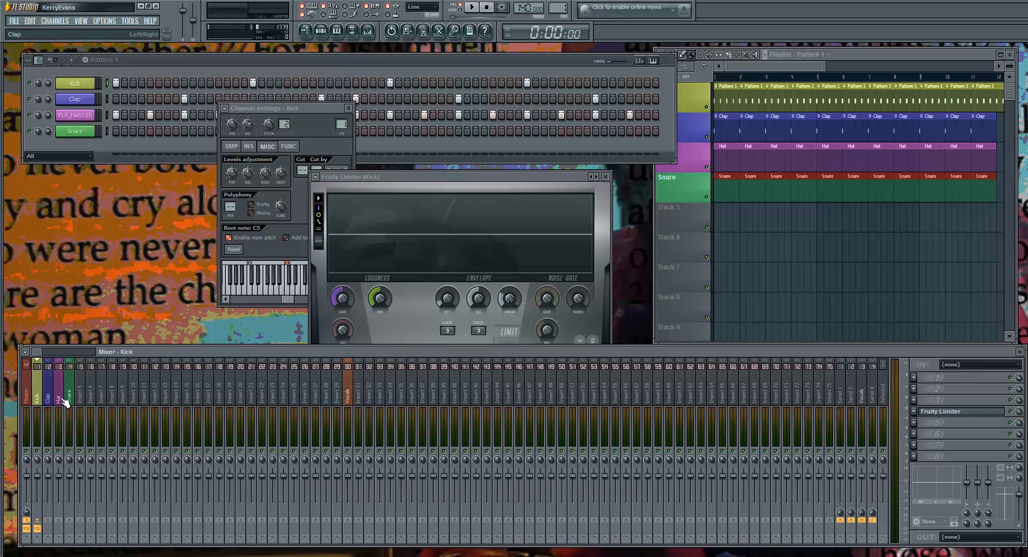
click(542, 389)
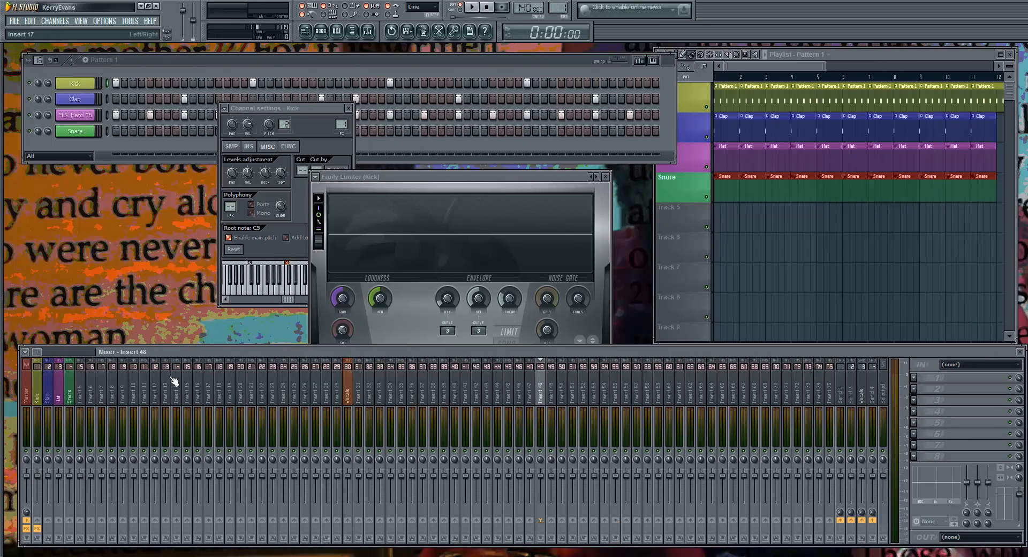
click(37, 385)
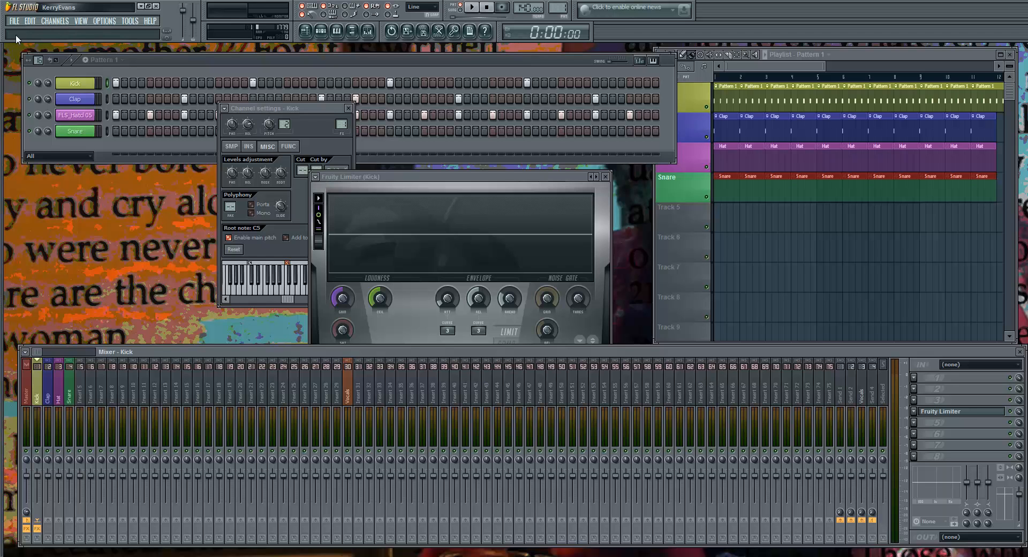
Review the list of presets available for the Kick's Fruity Limiter without choosing one
click(318, 177)
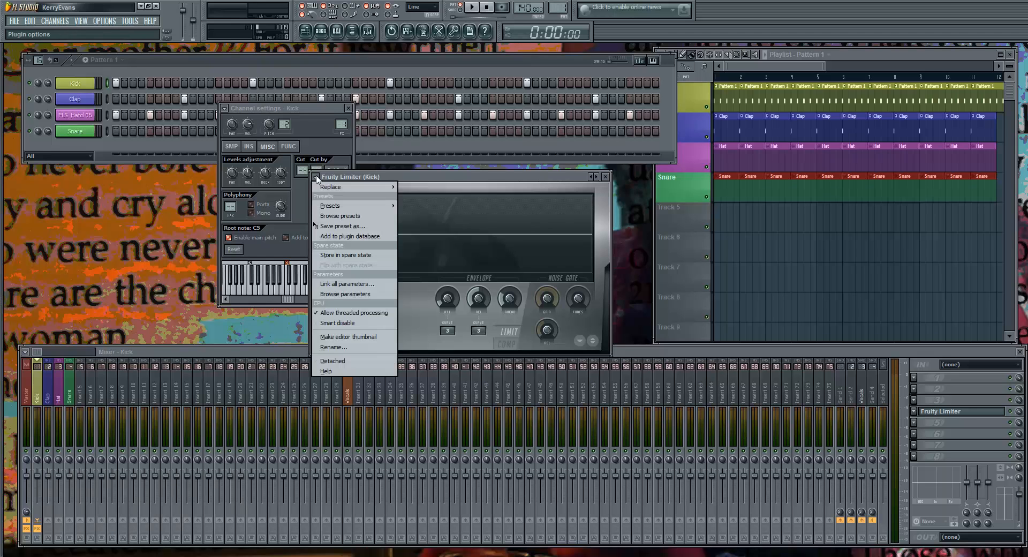
mouse_move(358, 209)
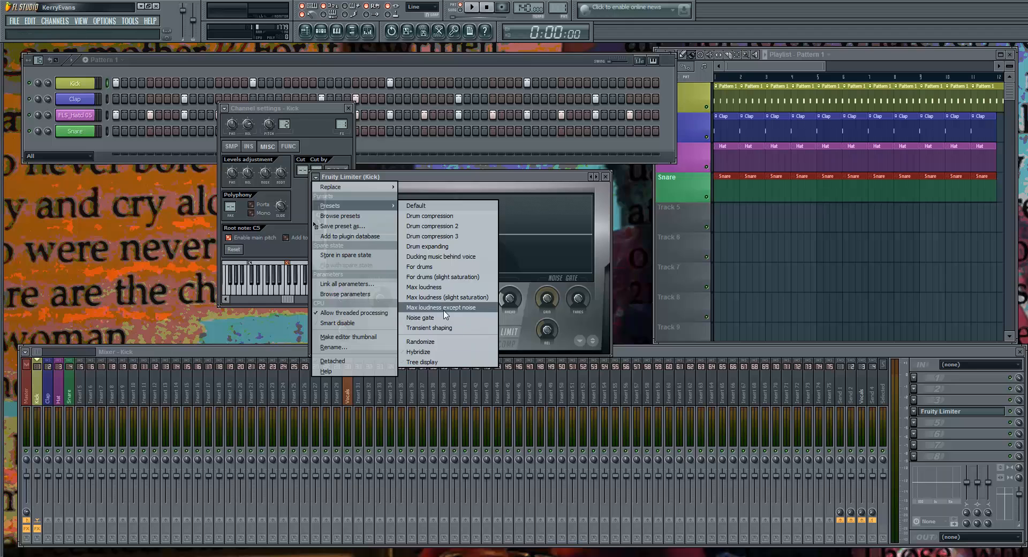
click(478, 184)
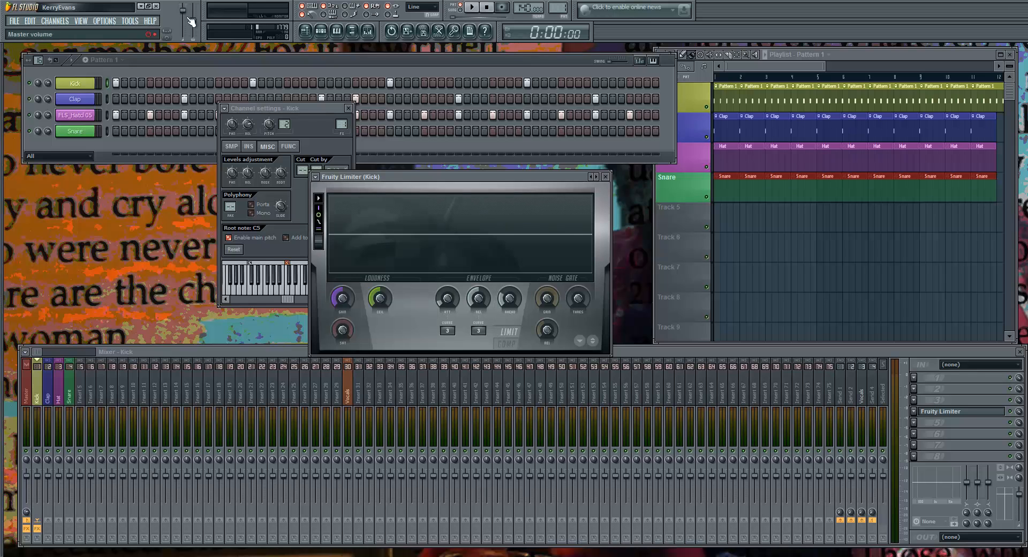
Play the pattern and mute the Clap, Hat and Snare mixer tracks to isolate the Kick, keeping its limiter in view
key(space)
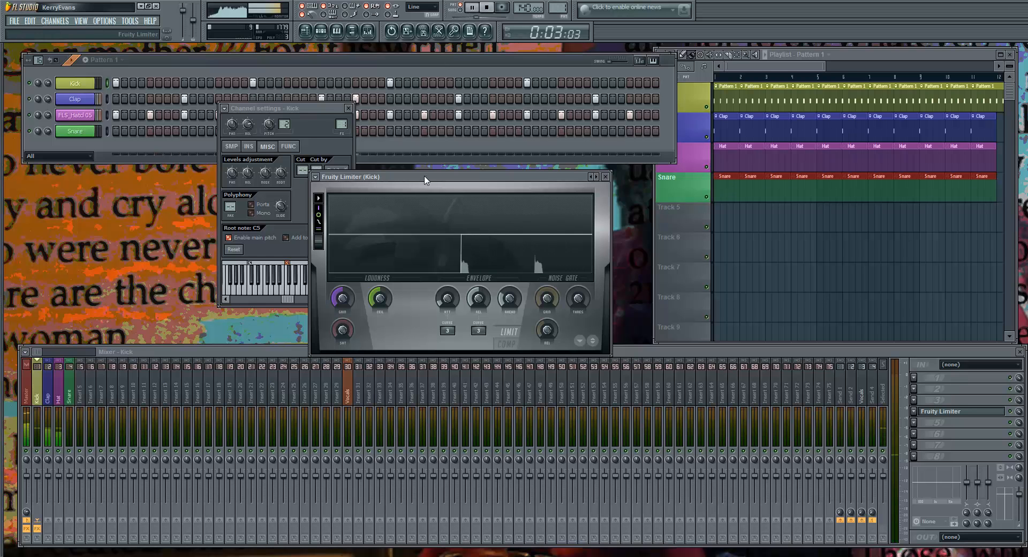
drag(426, 178, 465, 132)
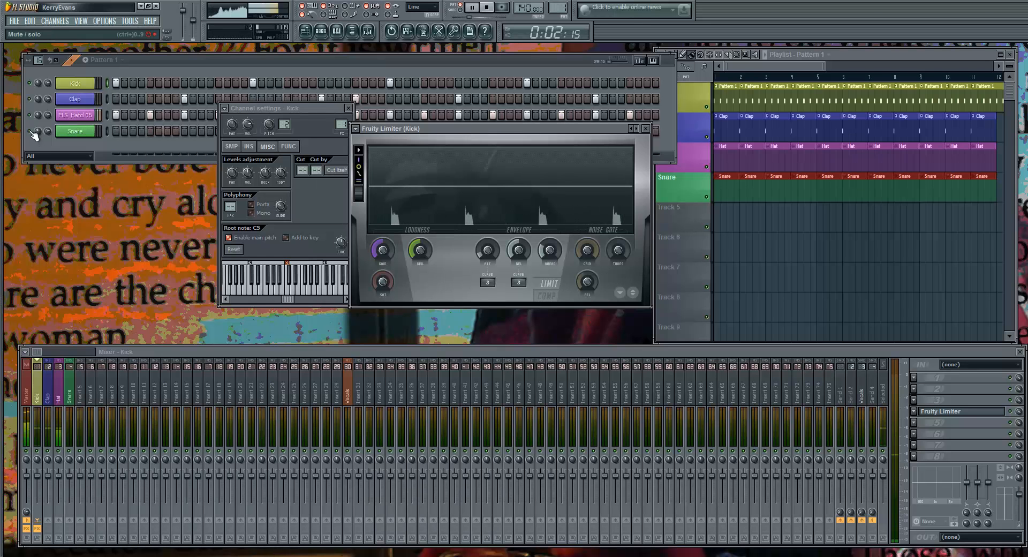
click(31, 113)
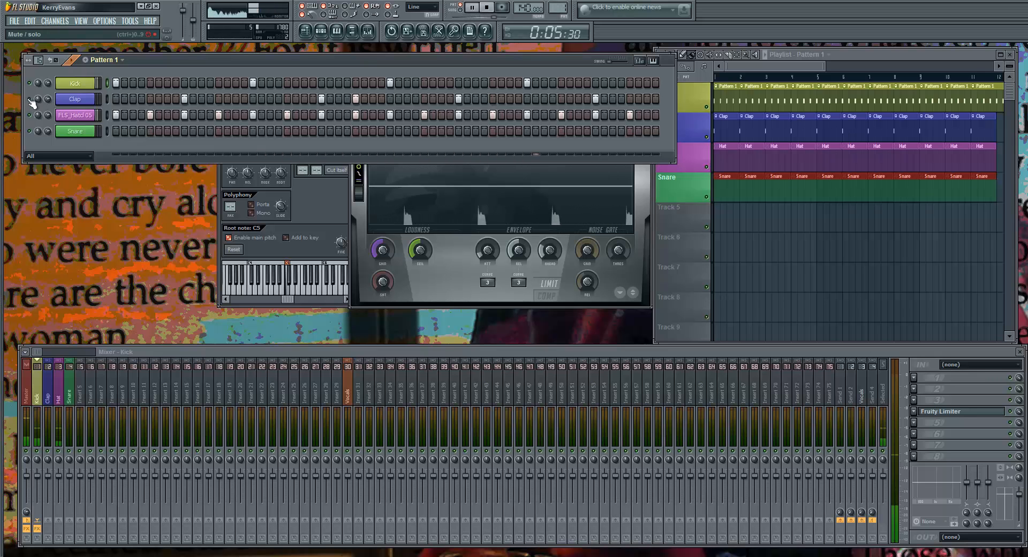
click(48, 451)
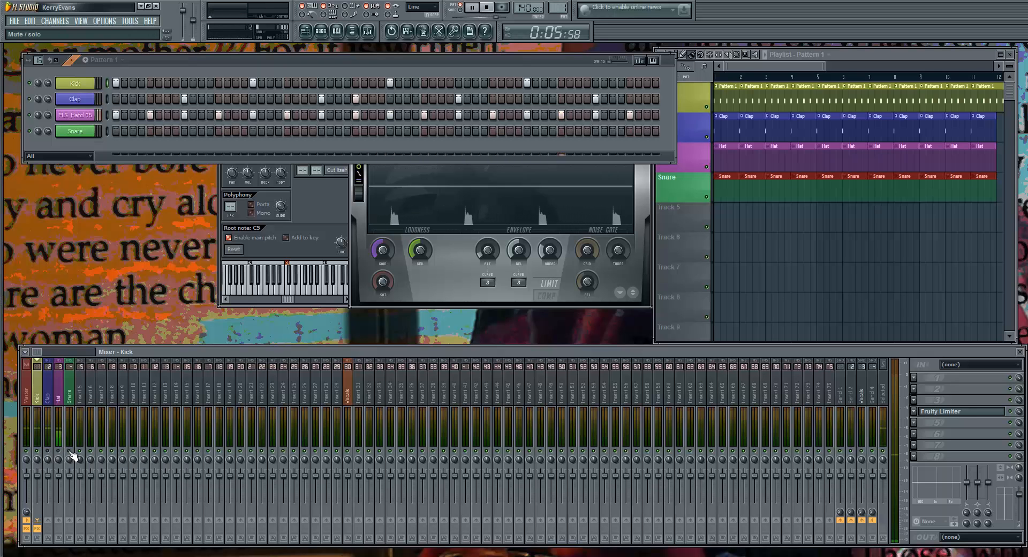
click(442, 294)
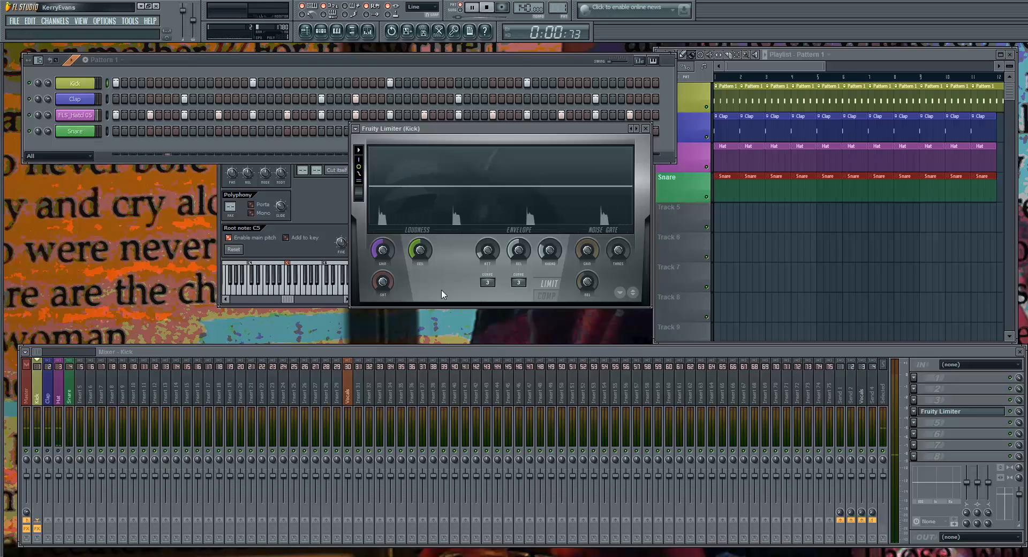
drag(504, 132, 398, 122)
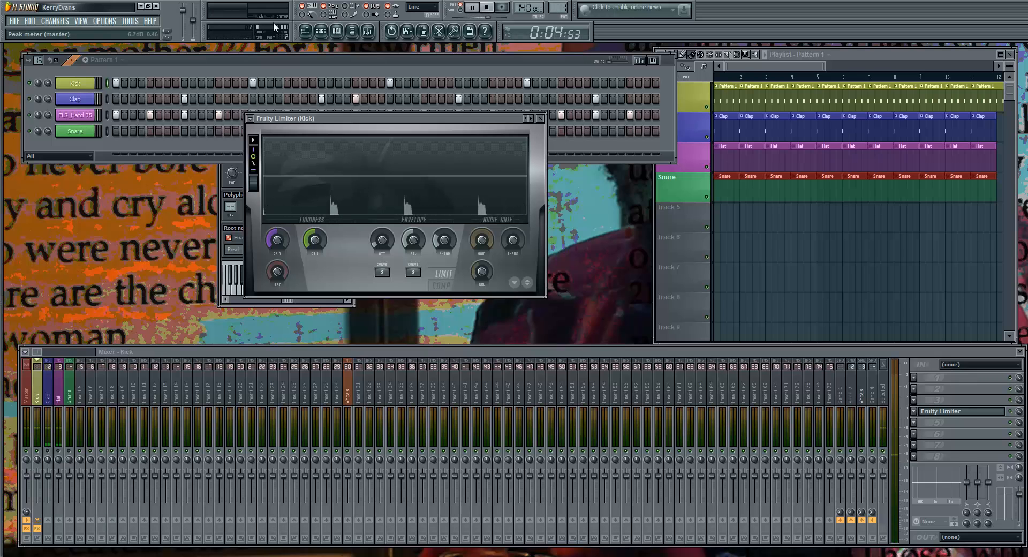
Try the limiter's Drum compression, Drum compression 2 and Drum compression 3 presets on the Kick, reloading Default after the first
click(250, 118)
mouse_move(290, 147)
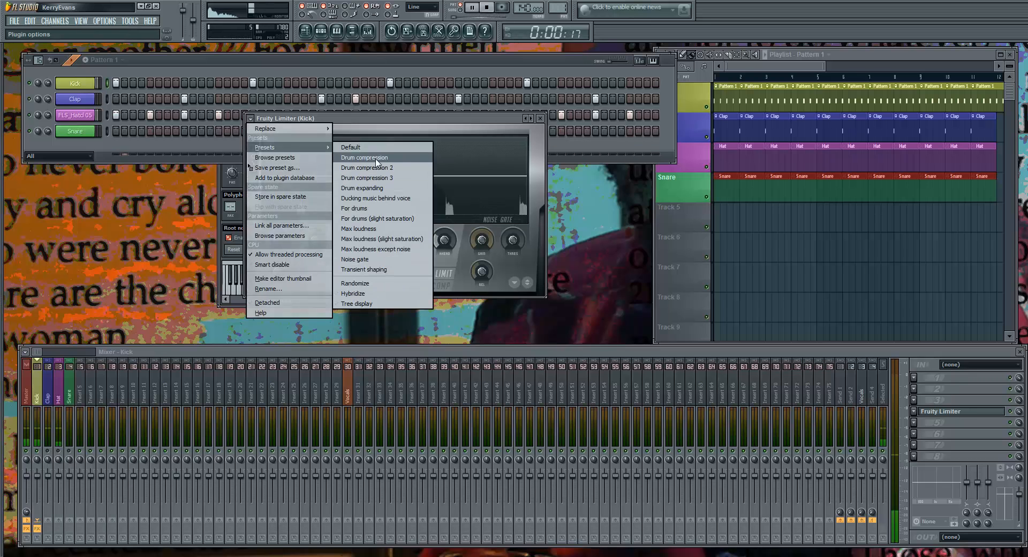
click(375, 167)
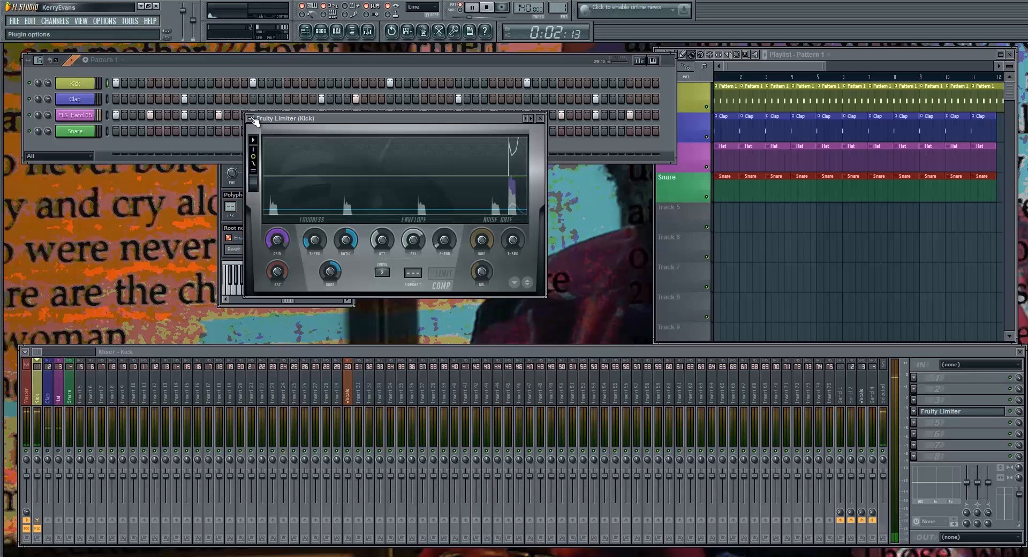
click(251, 119)
mouse_move(306, 148)
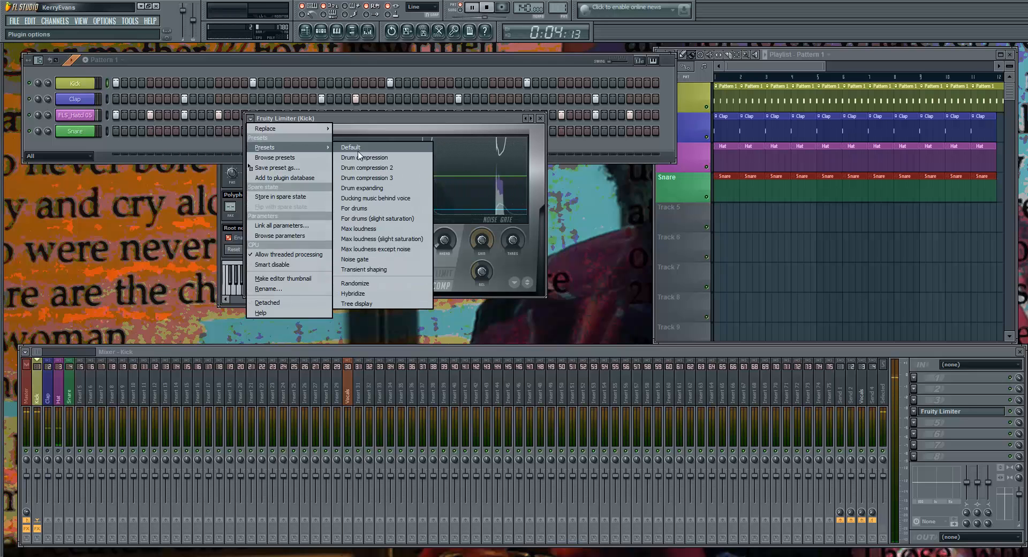
click(362, 148)
click(250, 118)
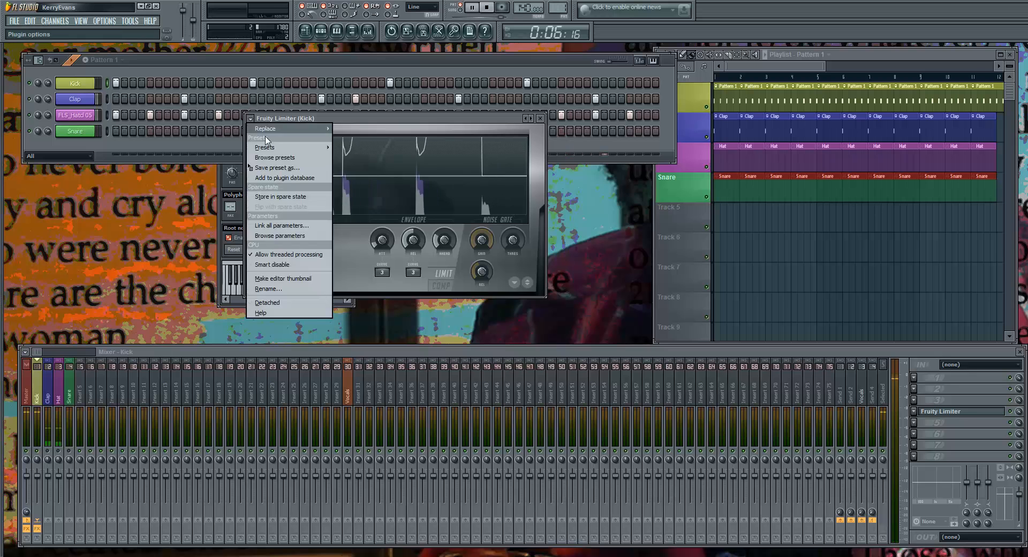
click(355, 164)
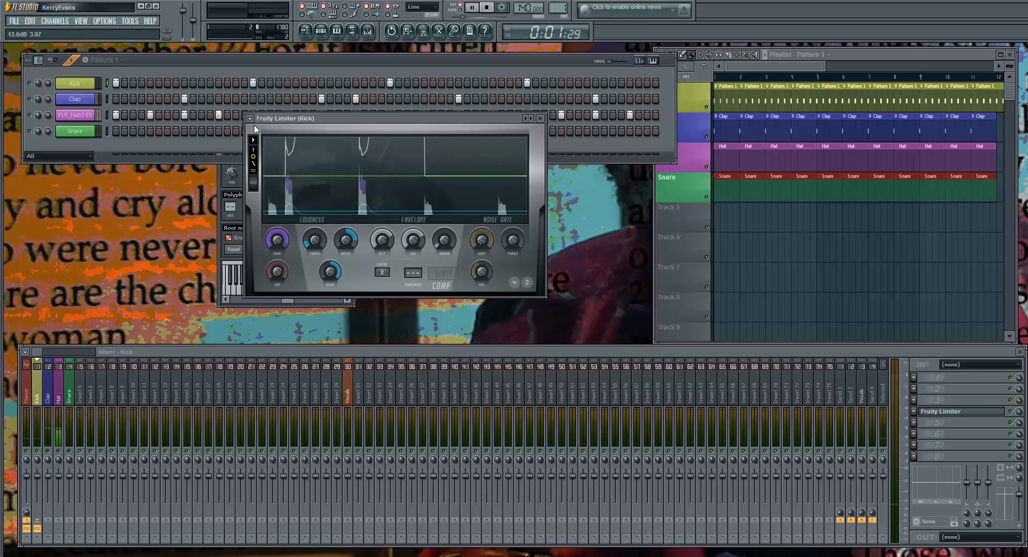
click(251, 119)
mouse_move(296, 151)
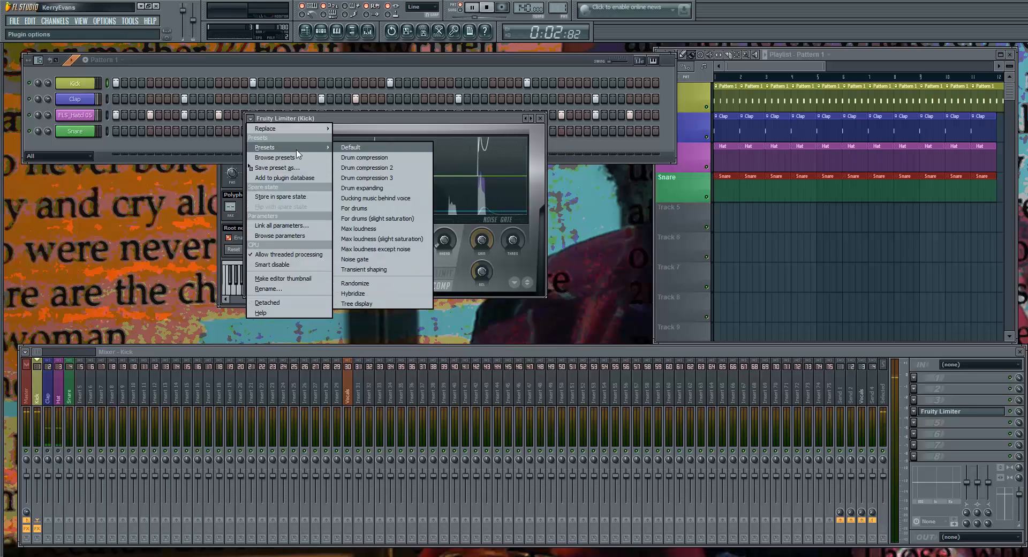
click(366, 178)
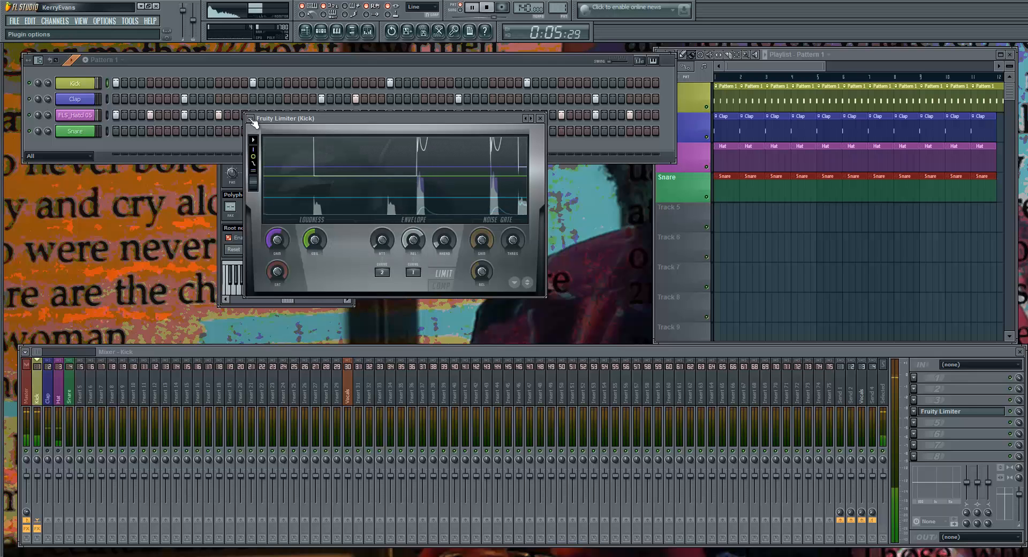
Try the Drum expanding and For drums presets on the Kick's Fruity Limiter during playback
click(251, 120)
mouse_move(300, 147)
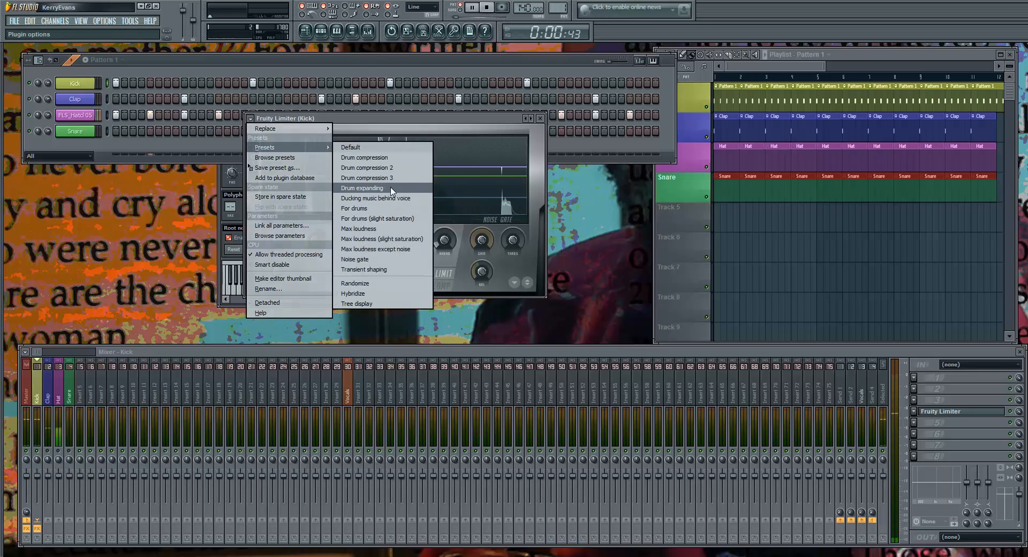
click(381, 168)
click(251, 120)
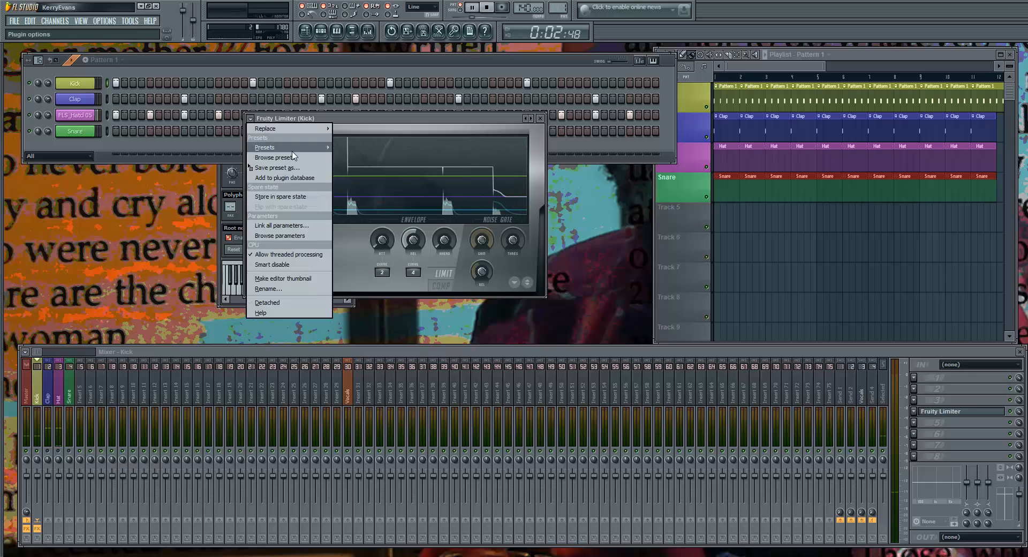
mouse_move(300, 147)
click(382, 211)
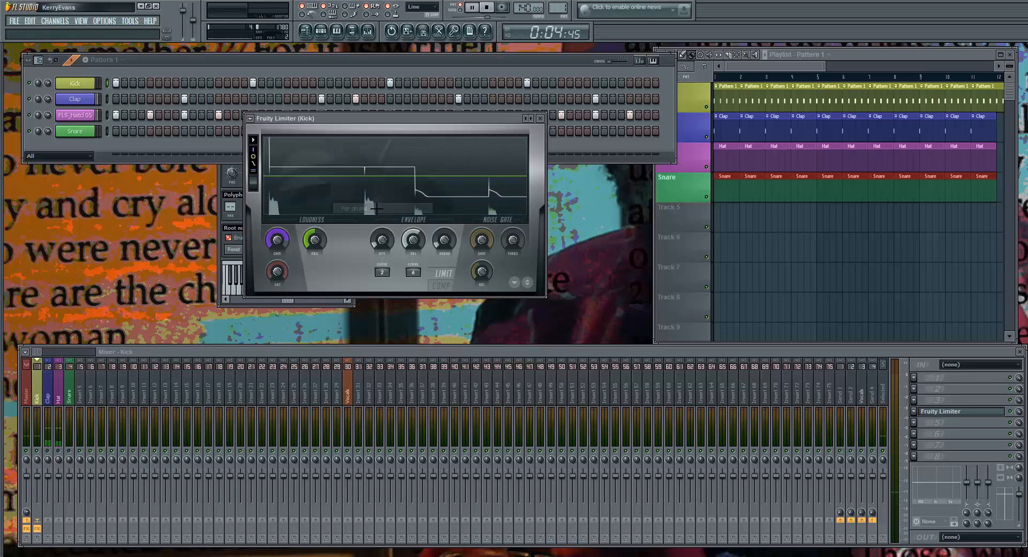
Try the For drums (slight saturation) preset on the Kick's Fruity Limiter, reload Default and close the limiter
click(252, 119)
mouse_move(284, 147)
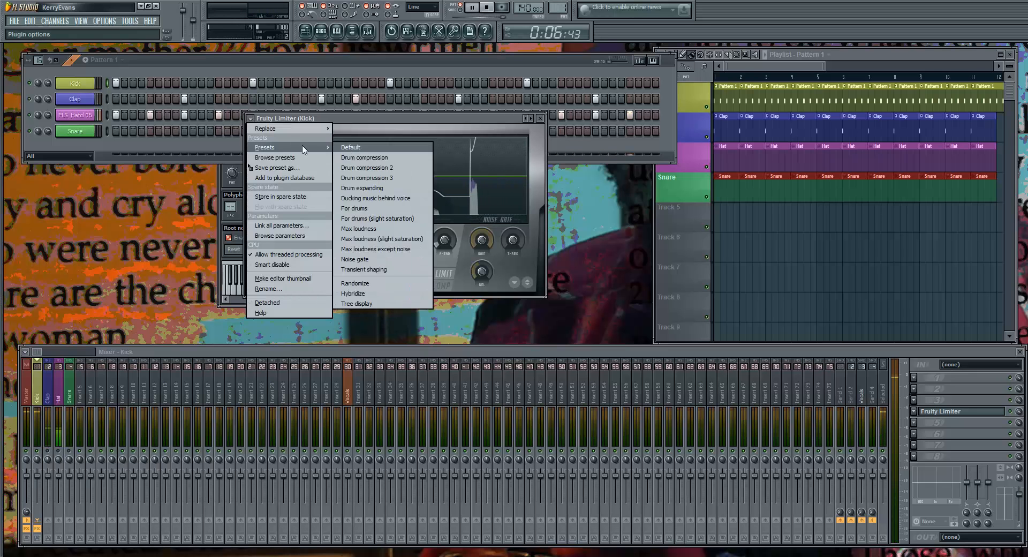
click(411, 226)
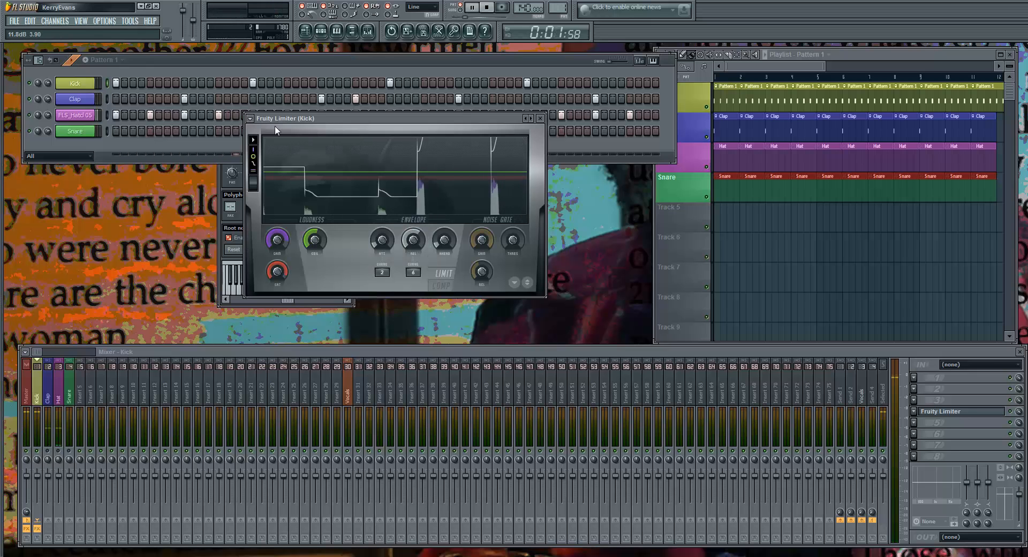
click(250, 118)
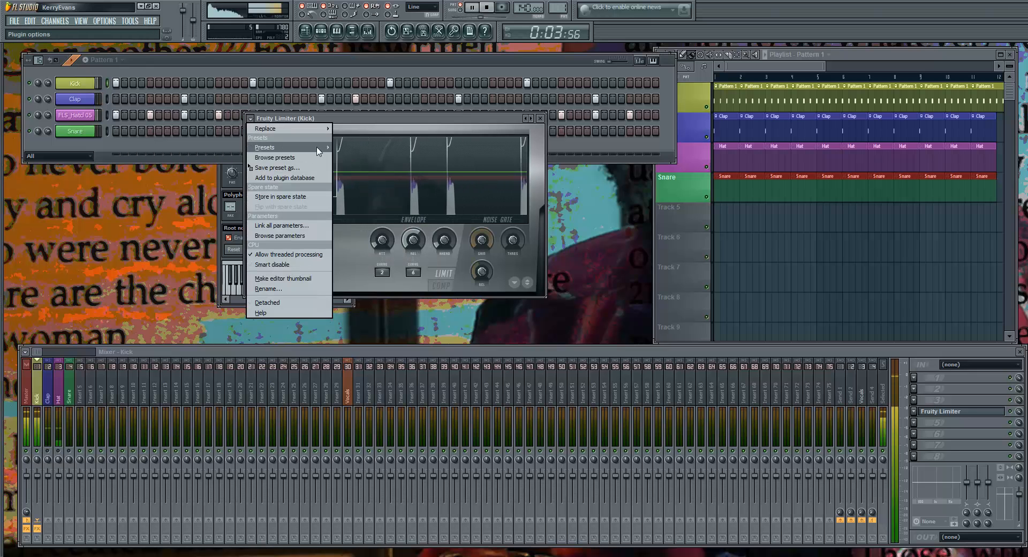
mouse_move(316, 148)
click(358, 148)
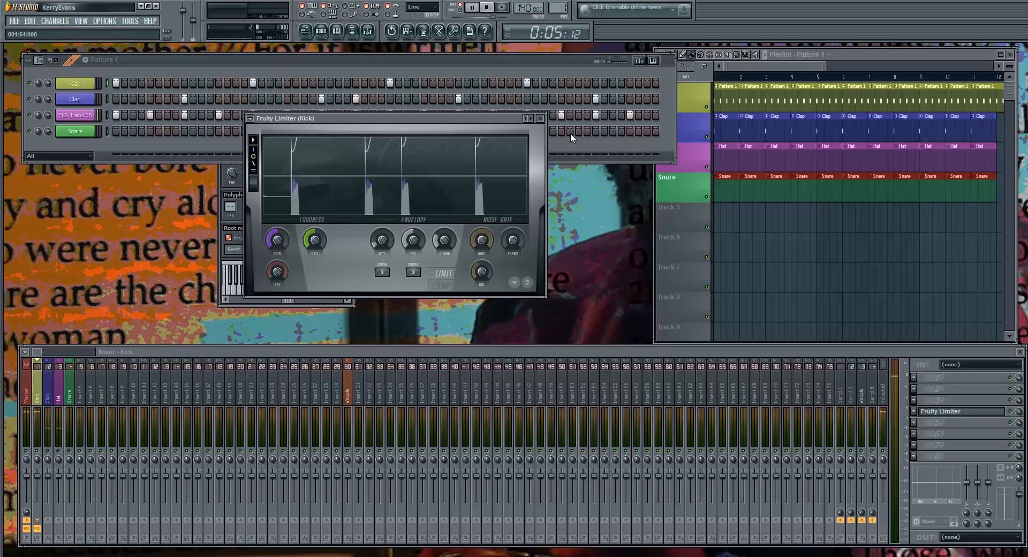
click(540, 118)
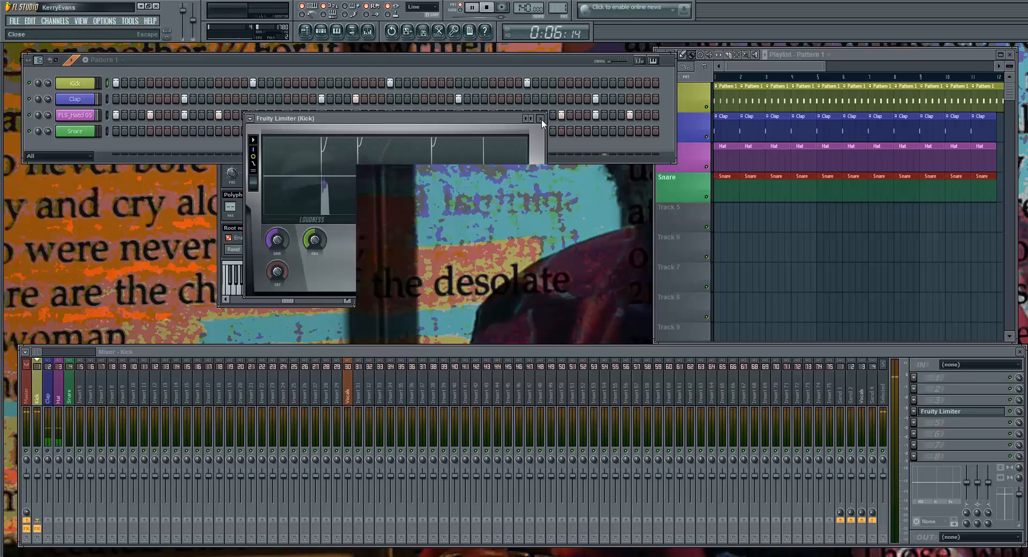
Reopen the Kick's Fruity Limiter, try its Drum compression preset during playback, restore Default and close it
click(932, 412)
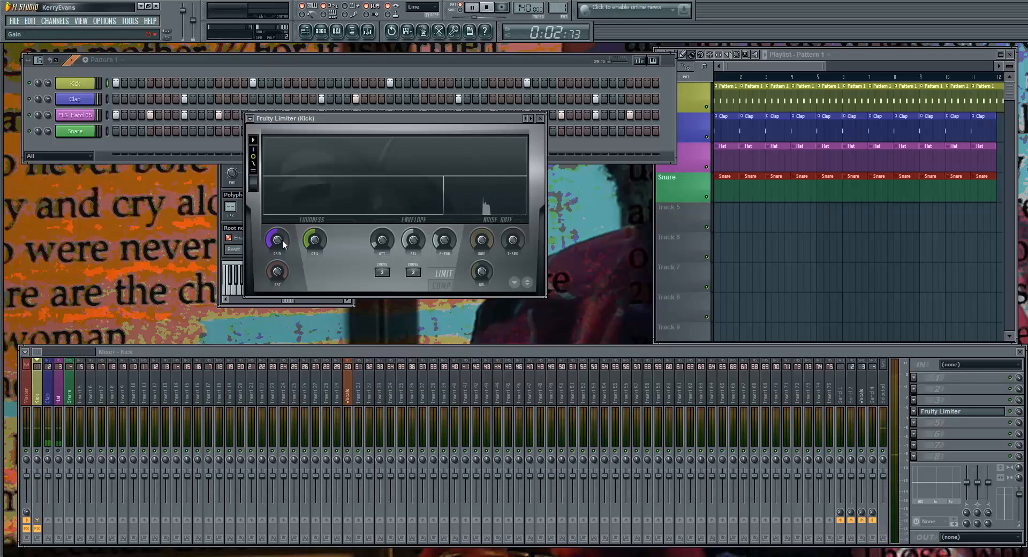
click(250, 118)
mouse_move(285, 148)
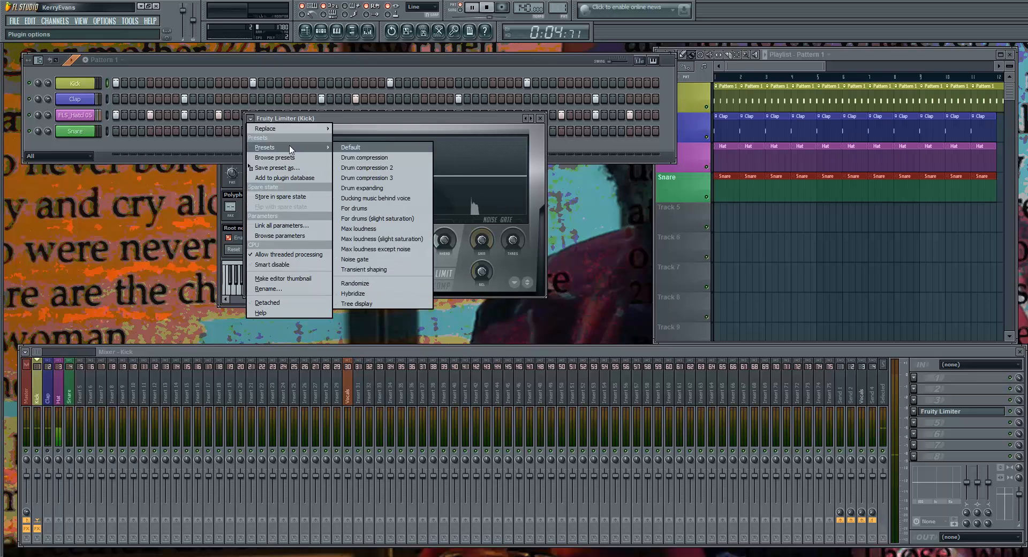
click(367, 157)
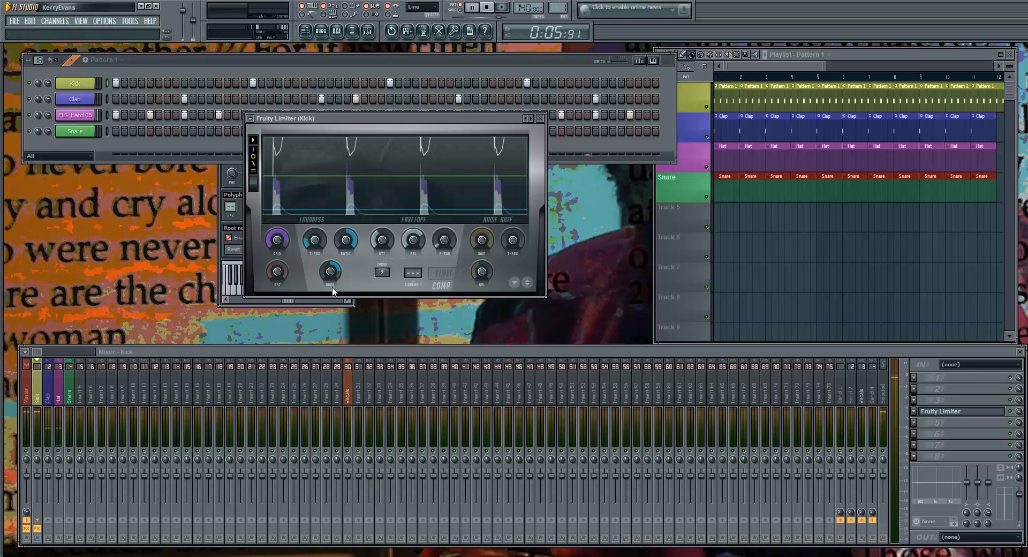
click(254, 140)
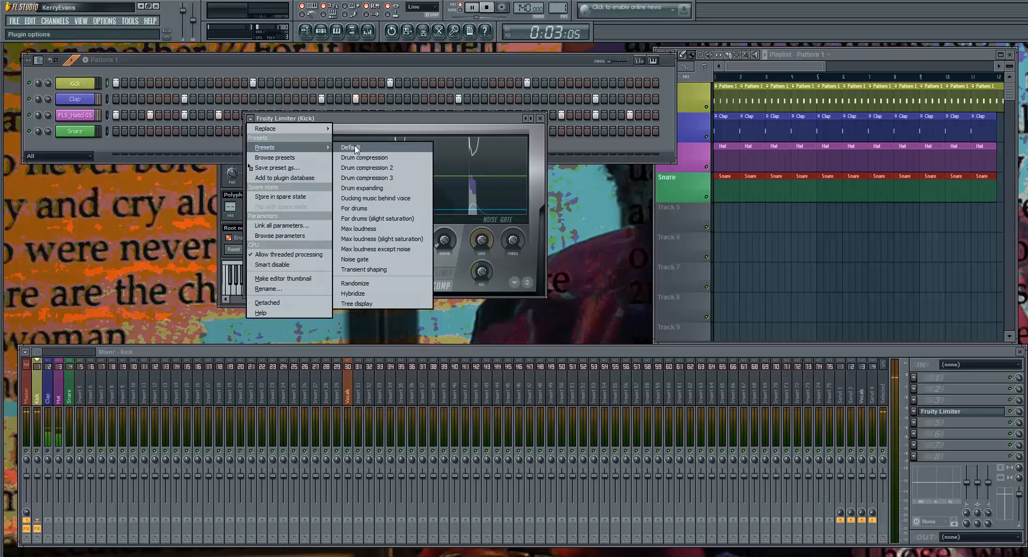
click(351, 147)
click(540, 118)
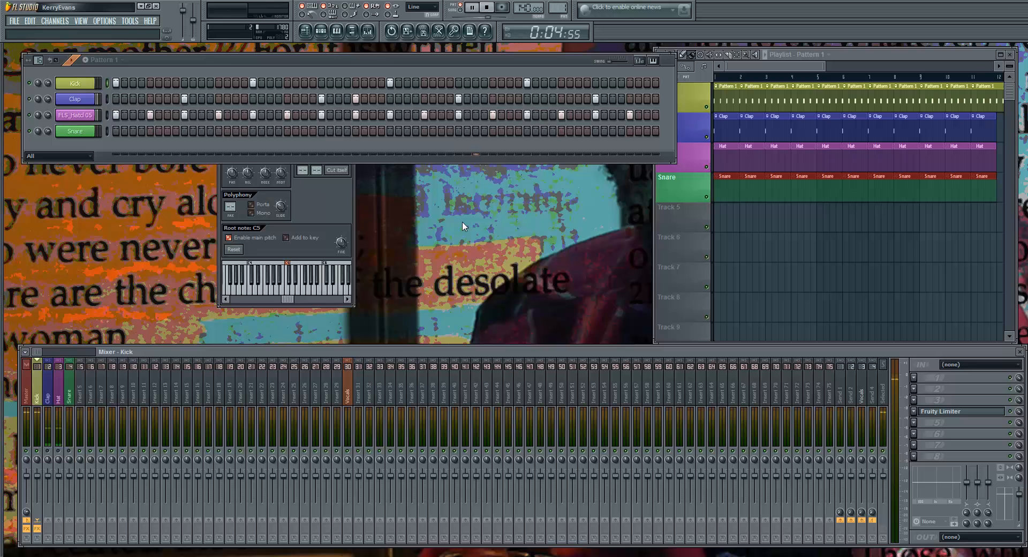
click(328, 195)
click(349, 107)
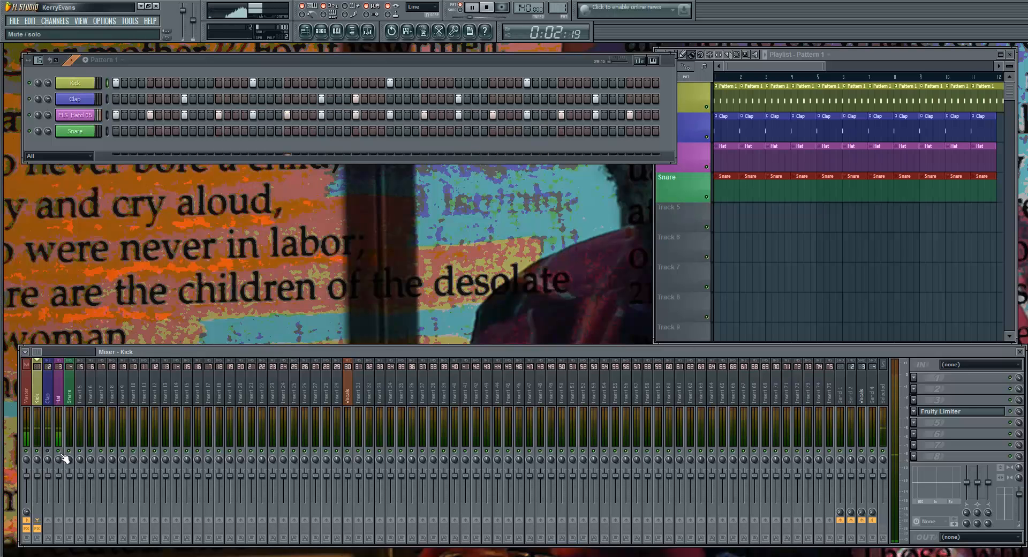
key(F8)
key(F8)
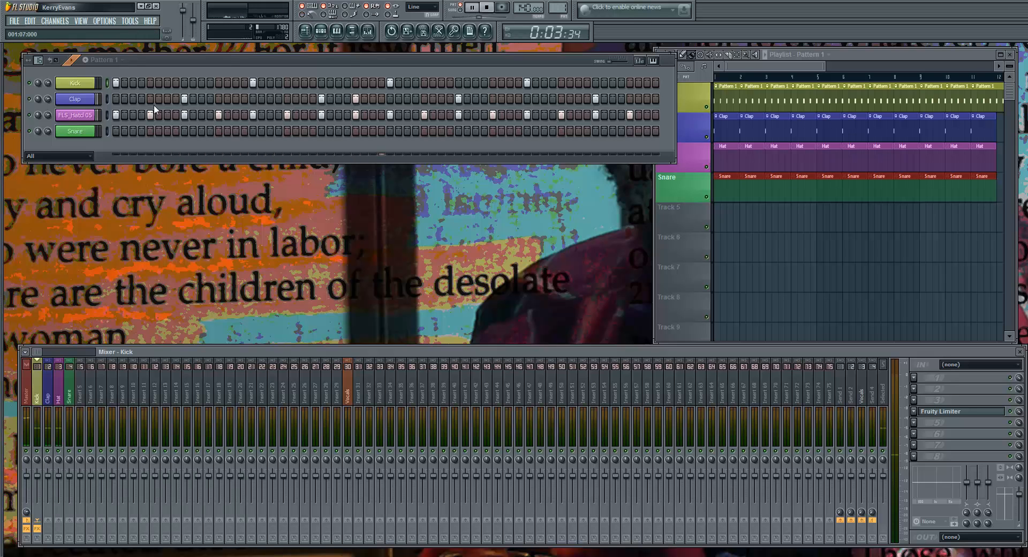
click(90, 131)
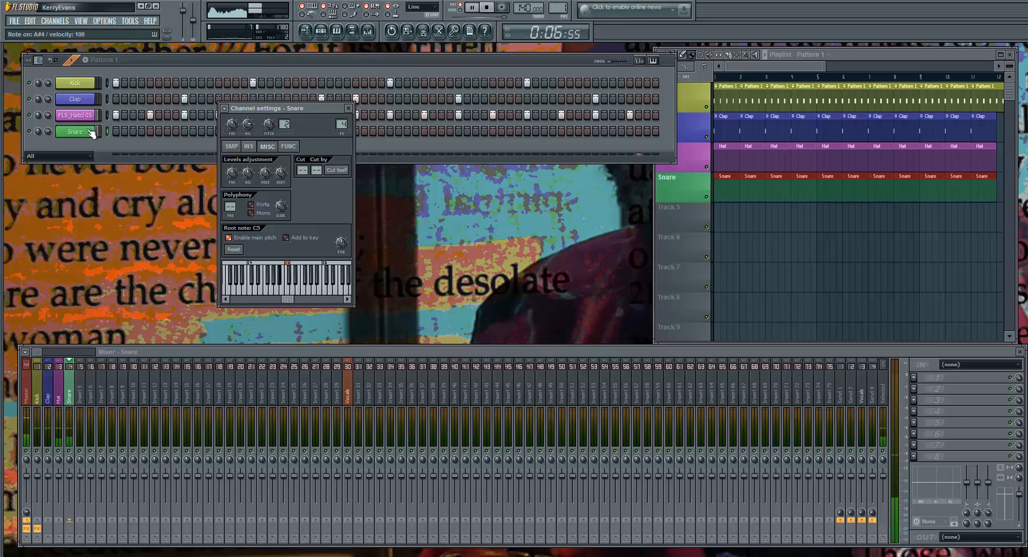
click(351, 108)
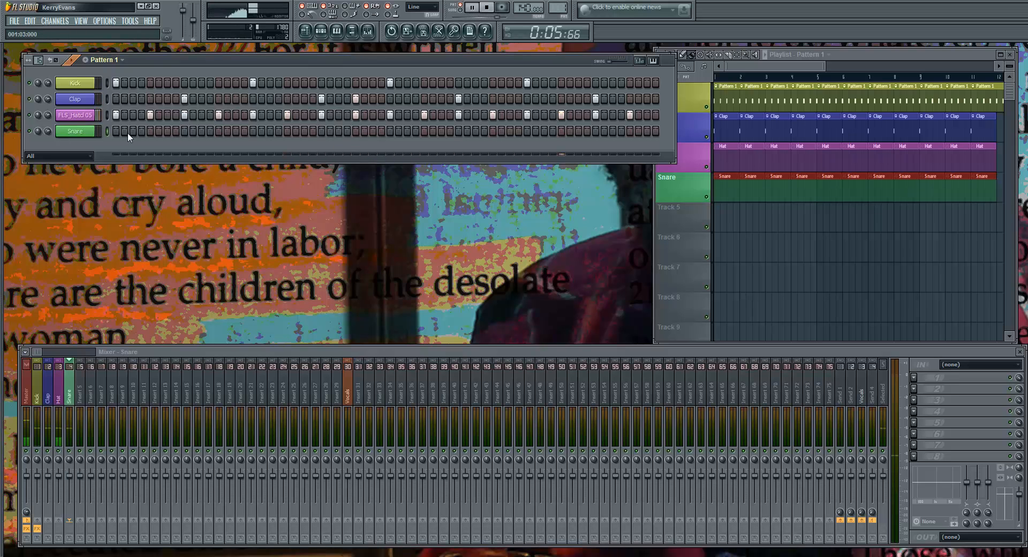
Try a Snare hit on step 9 while playing the pattern, and remove that hit again
click(184, 131)
key(space)
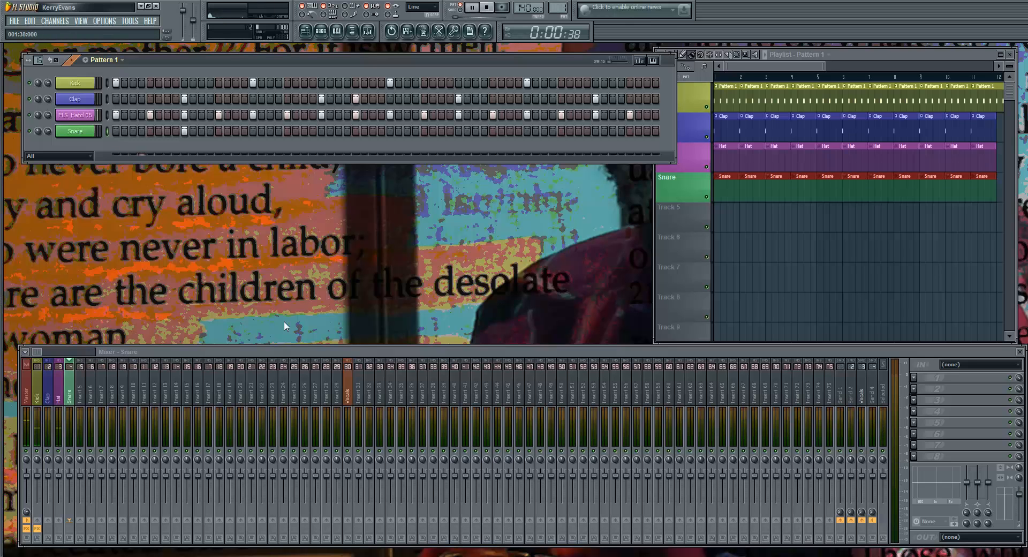
key(space)
Place Snare hits on steps 7 and 13 of Pattern 1, trying step 11 in place of 13 first
key(space)
key(space)
right_click(183, 132)
click(169, 131)
key(space)
key(space)
click(202, 131)
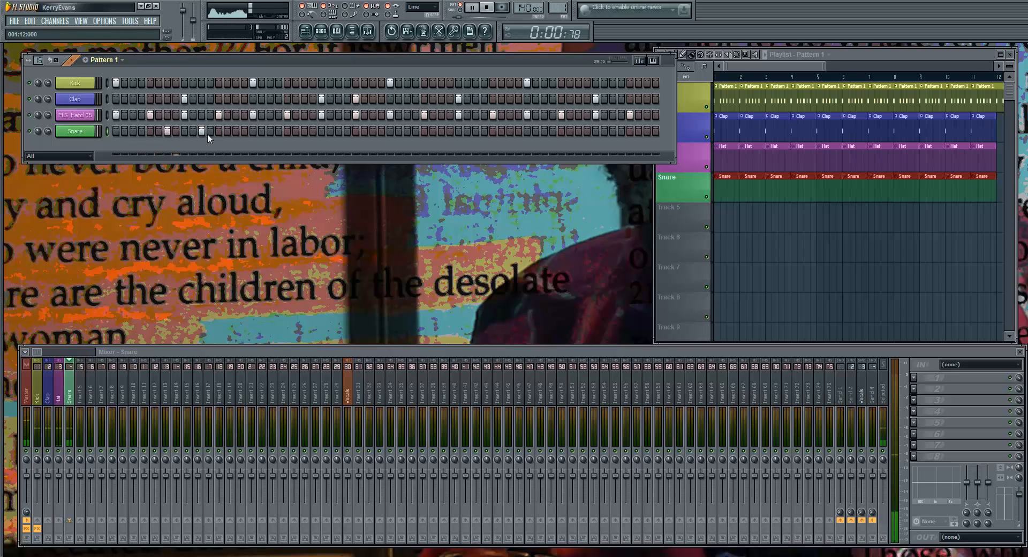
key(space)
right_click(202, 131)
click(218, 131)
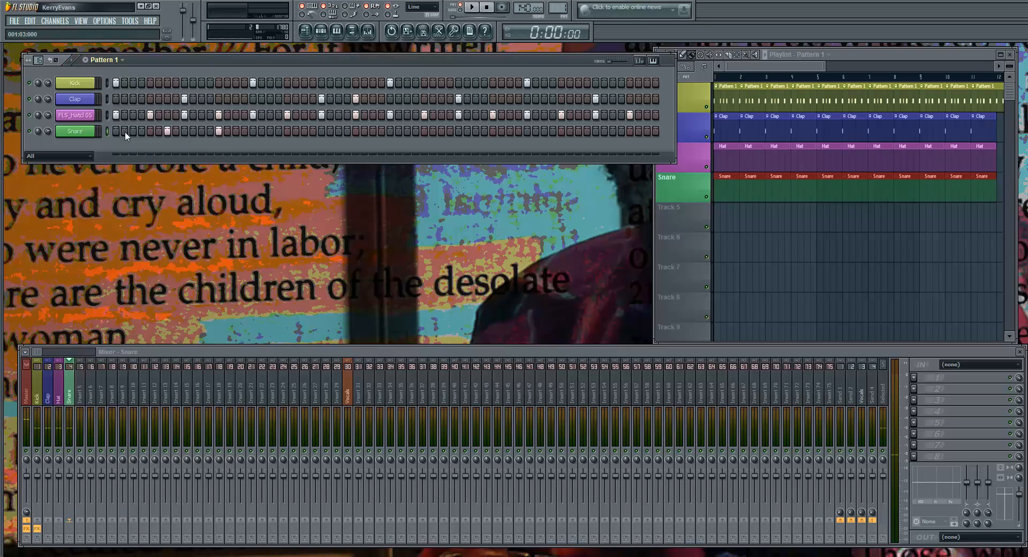
right_click(95, 130)
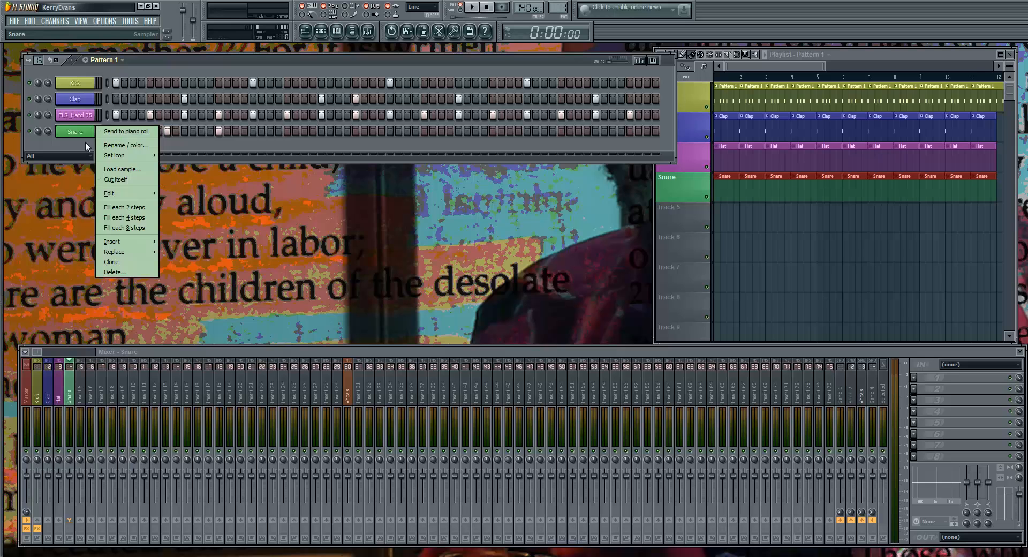
click(84, 143)
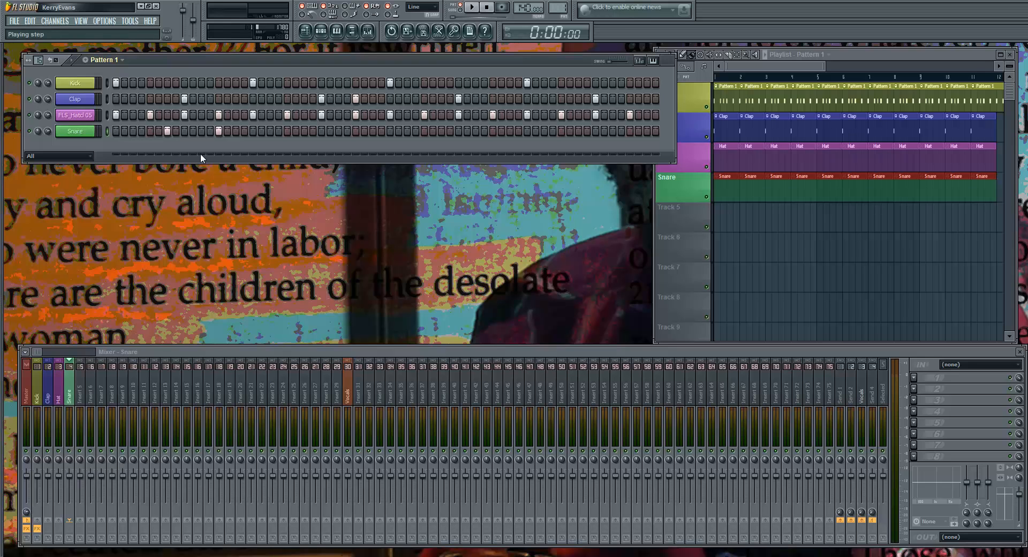
click(89, 132)
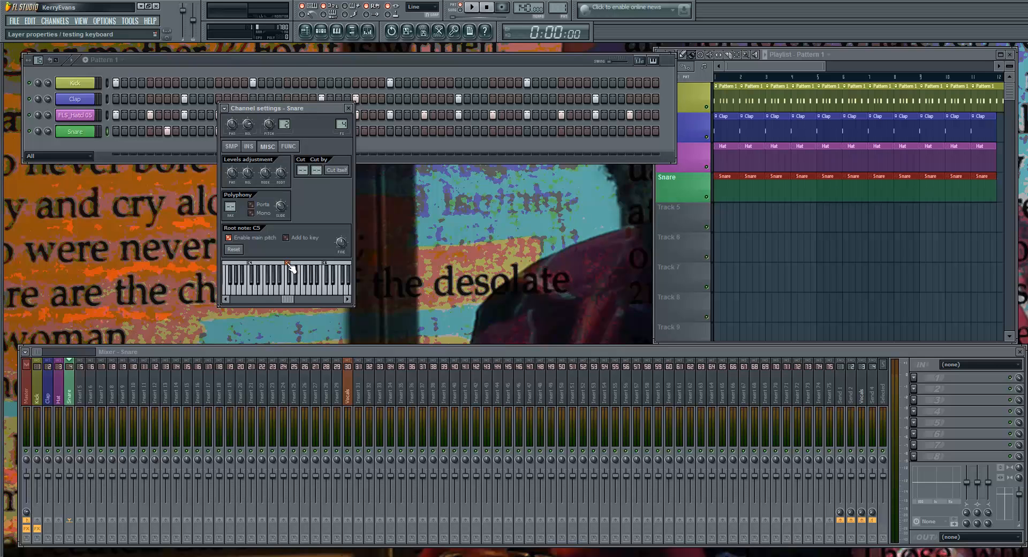
click(350, 108)
click(68, 116)
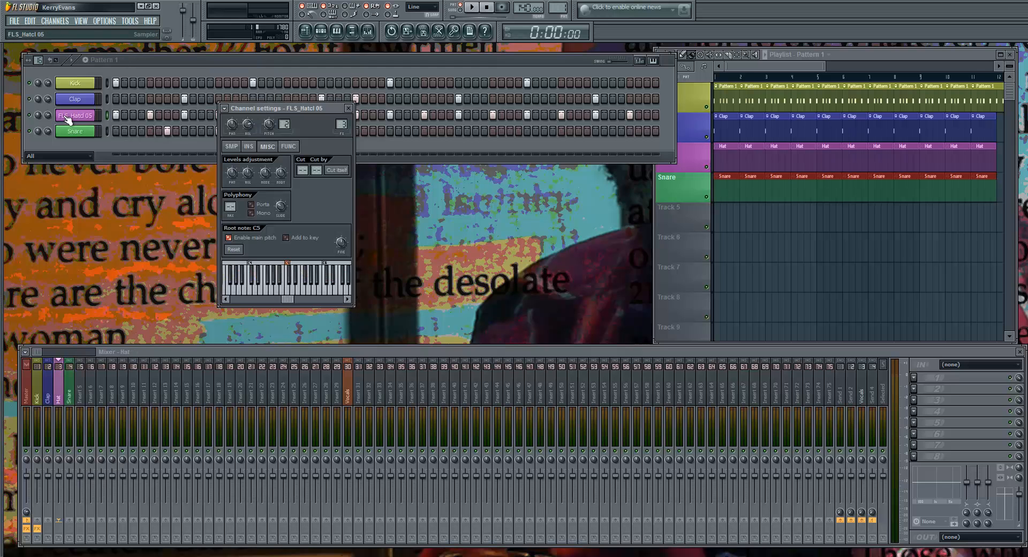
click(349, 109)
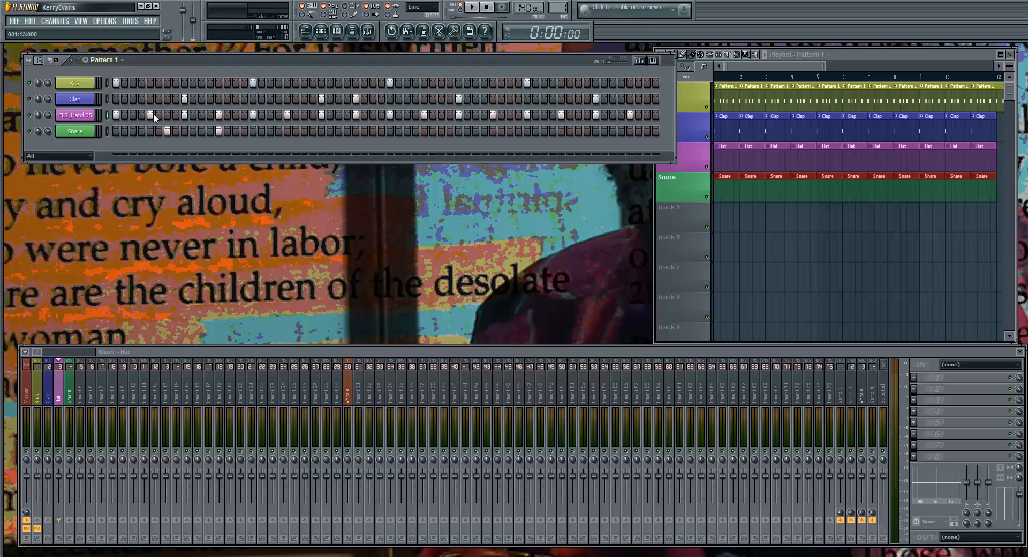
Select the Snare channel and audition its sound live at different pitches, mainly repeated A#4 hits, with a brief playback check
click(73, 133)
click(73, 132)
key(h)
key(b)
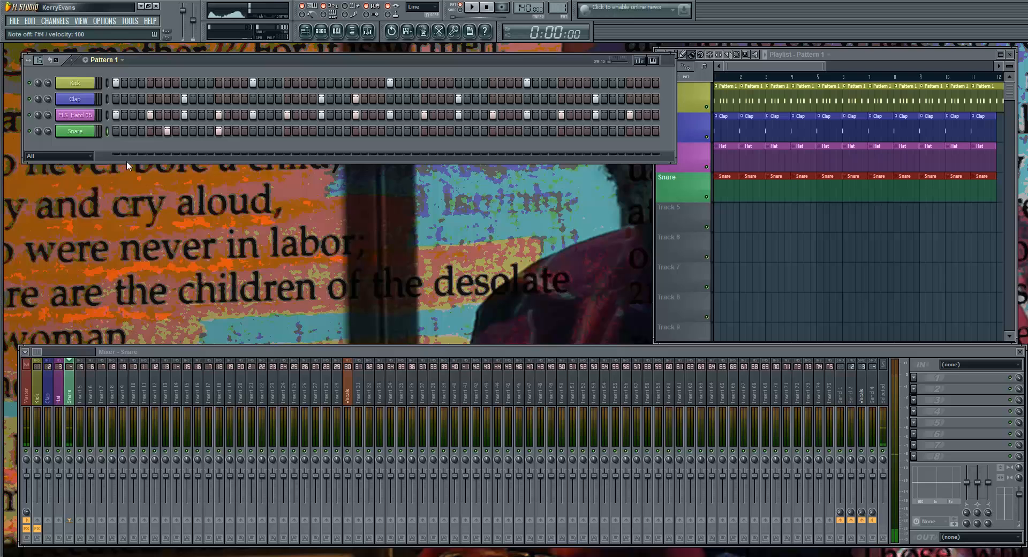
key(j)
key(j)
key(j)
key(j)
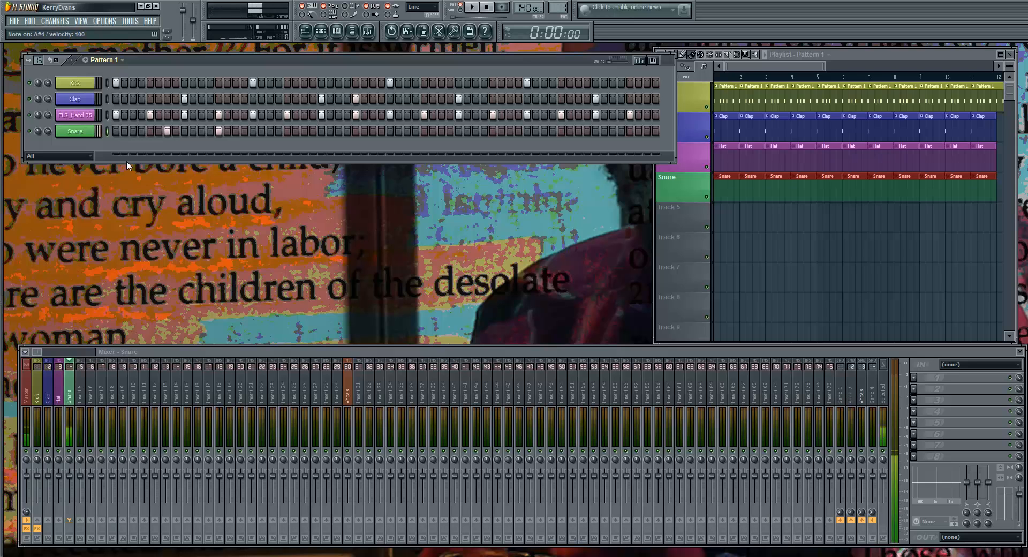
key(j)
key(j)
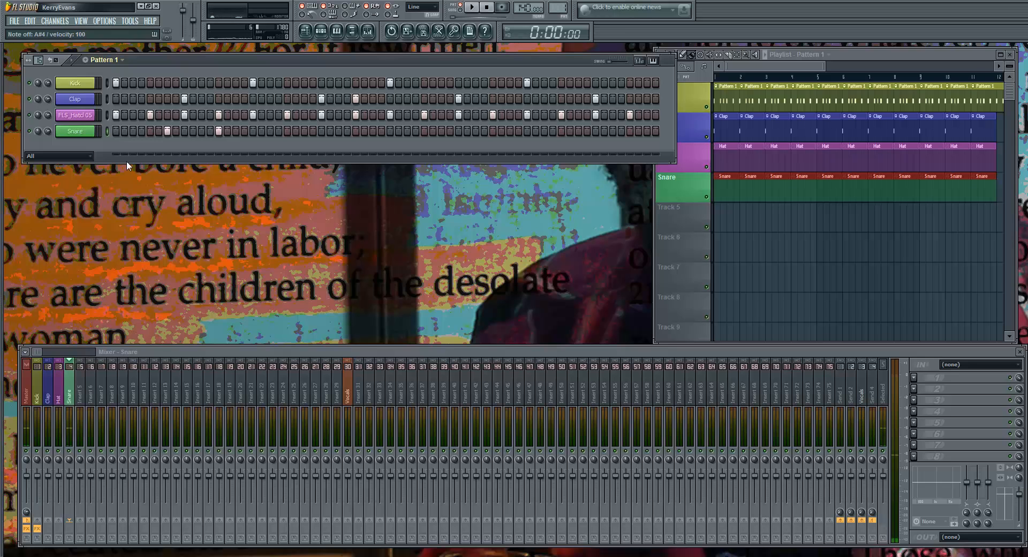
key(j)
key(j)
key(space)
key(space)
key(j)
key(j)
key(j)
Send the Snare's step hits to the piano roll, view the notes and close the piano roll
right_click(85, 135)
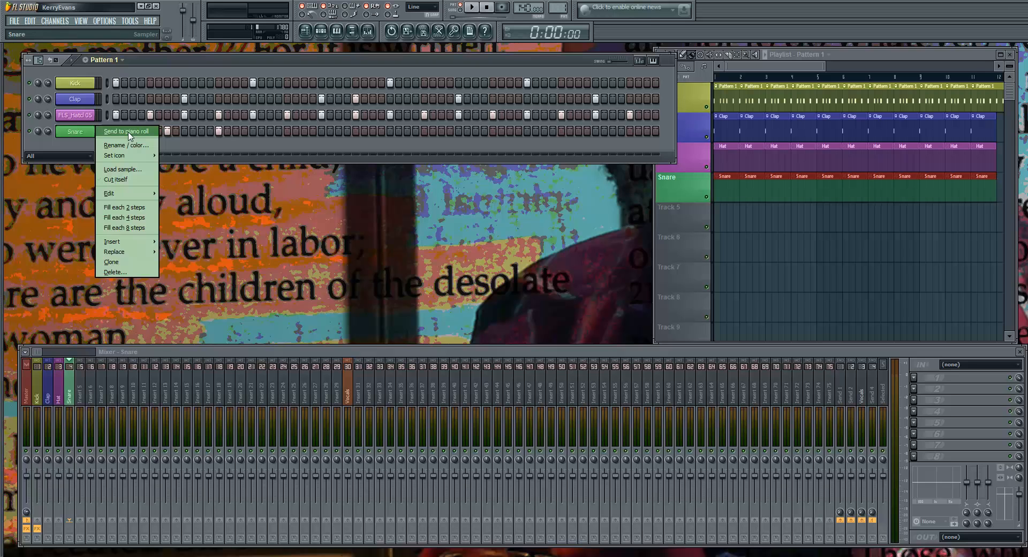
click(184, 145)
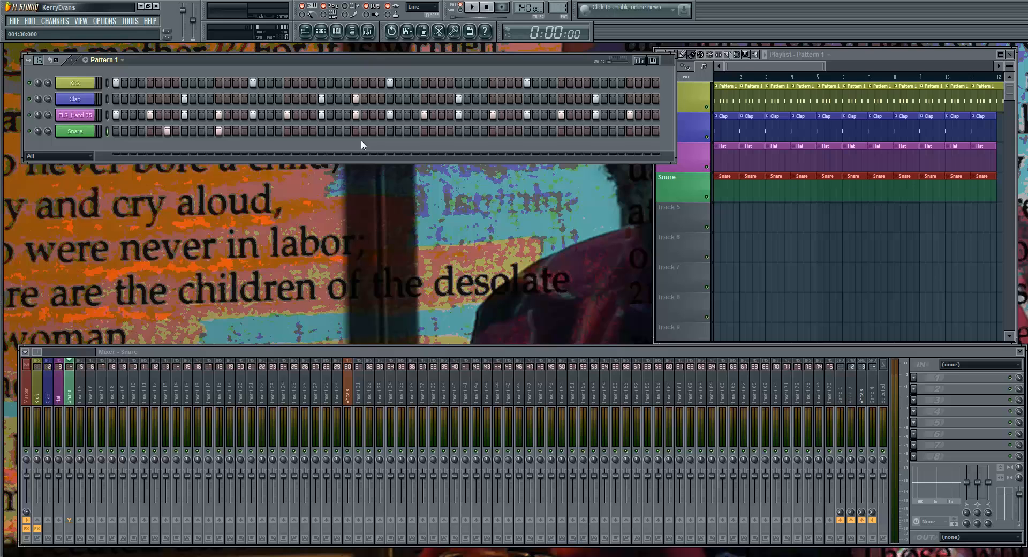
right_click(94, 129)
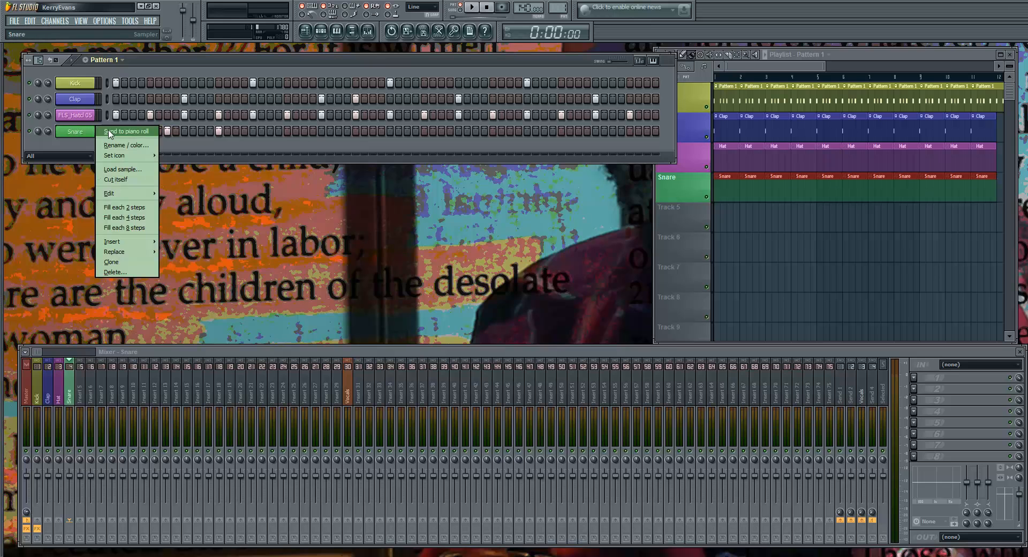
click(113, 132)
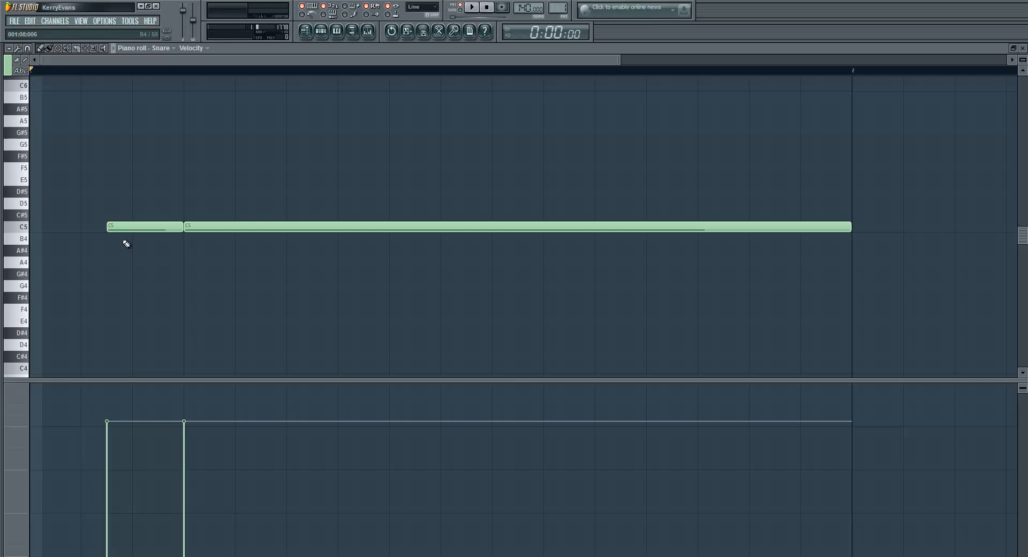
click(1023, 47)
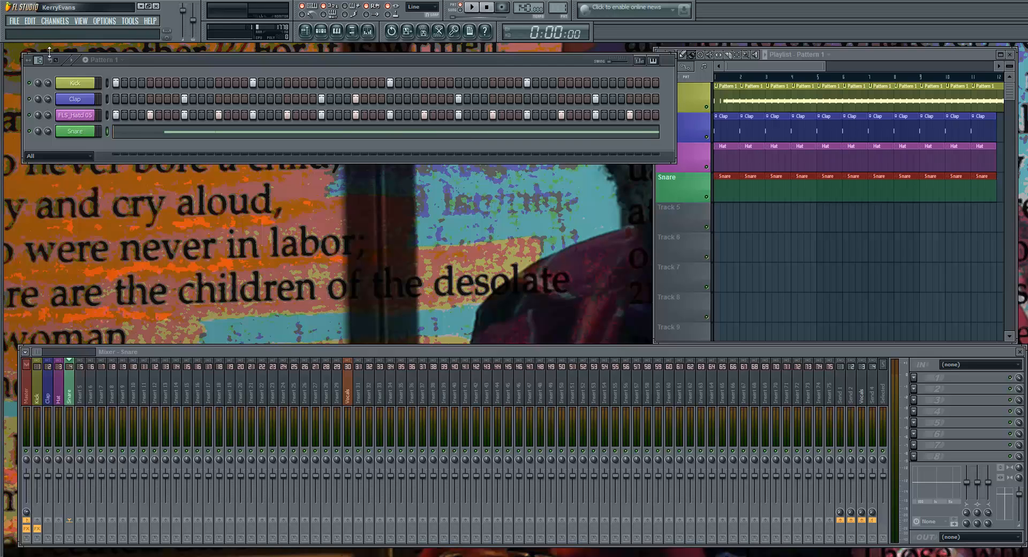
Undo sending the Snare to the piano roll, and reapply the conversion
click(30, 21)
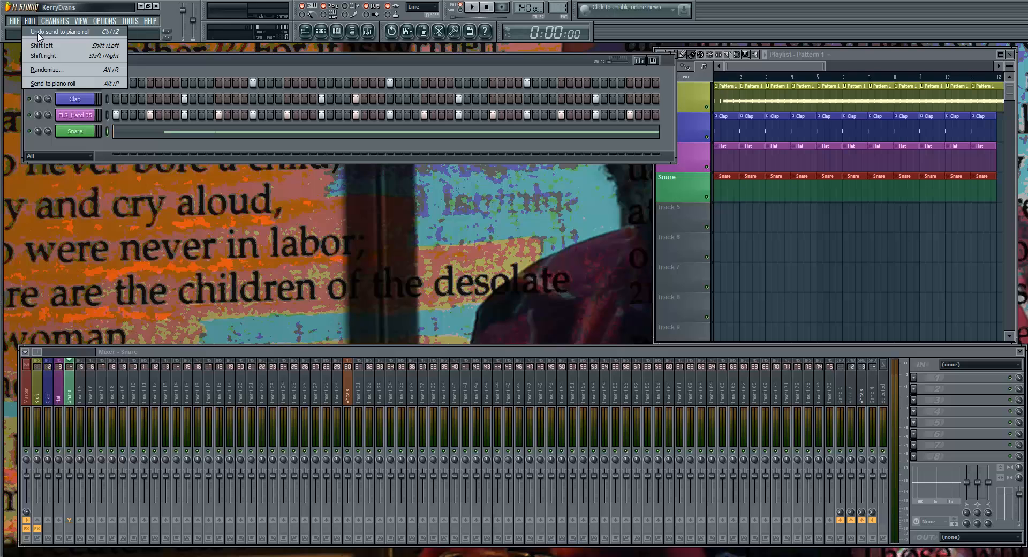
click(38, 34)
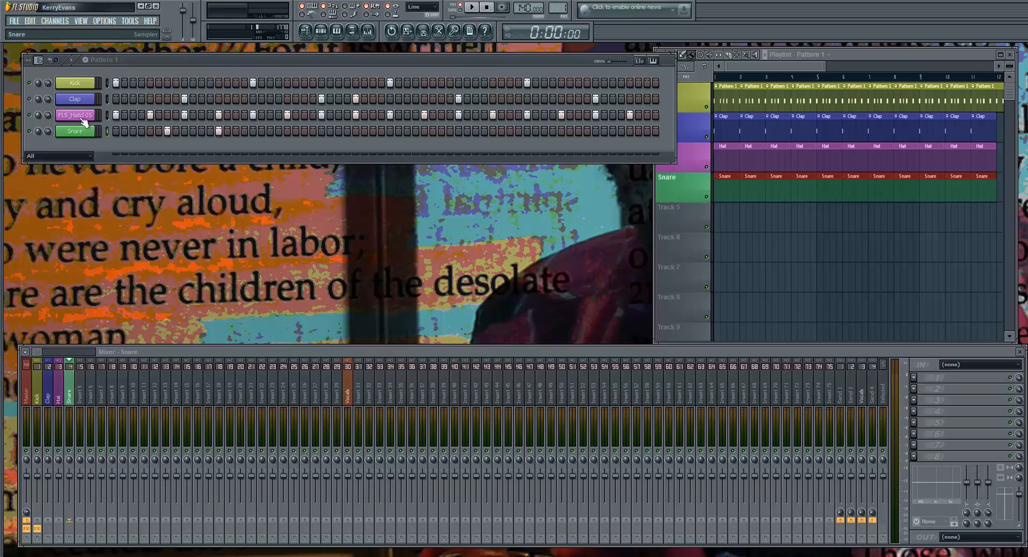
click(30, 21)
click(37, 41)
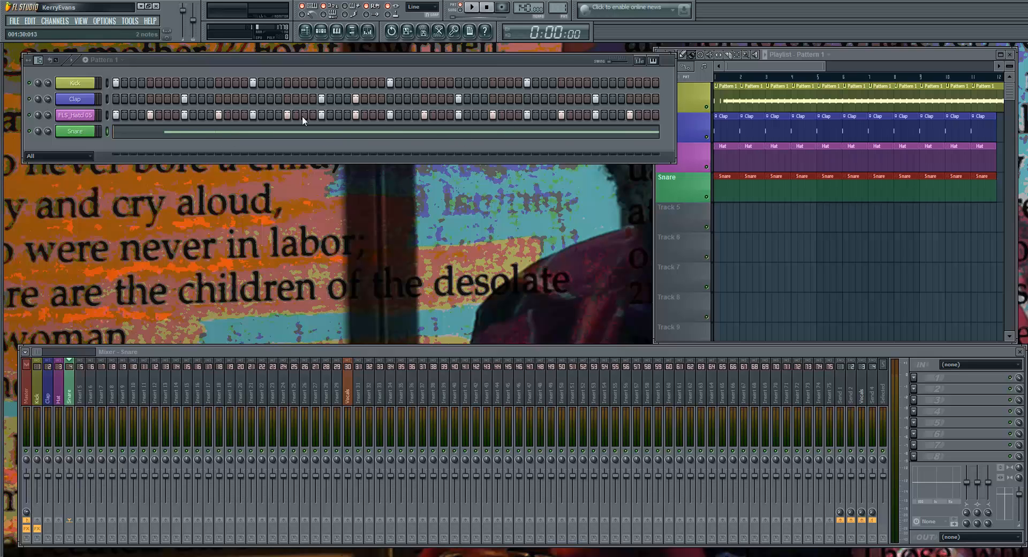
Open the Snare's piano roll, view the full length of both C5 notes, and play the pattern back
right_click(79, 134)
click(123, 130)
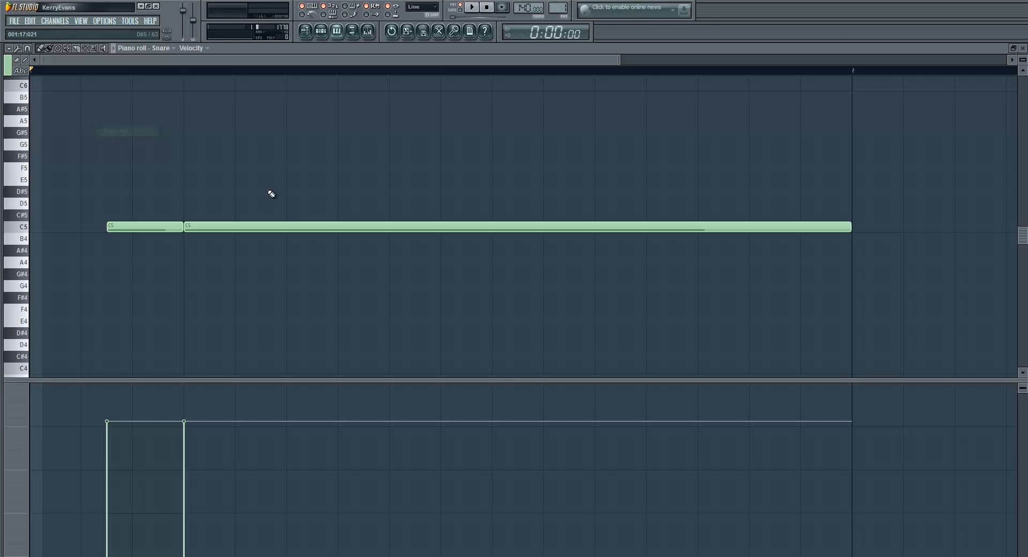
scroll(237, 252, down, 2)
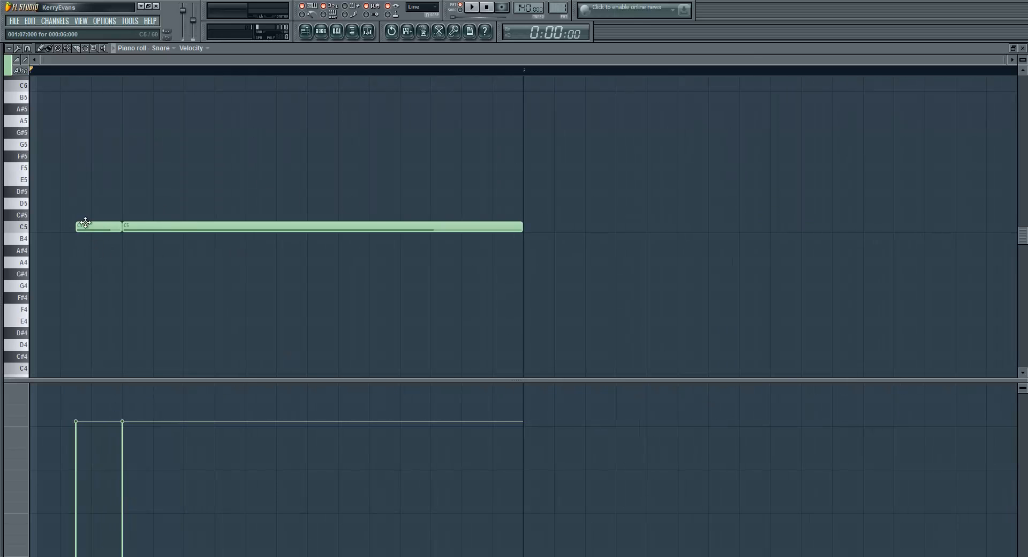
key(space)
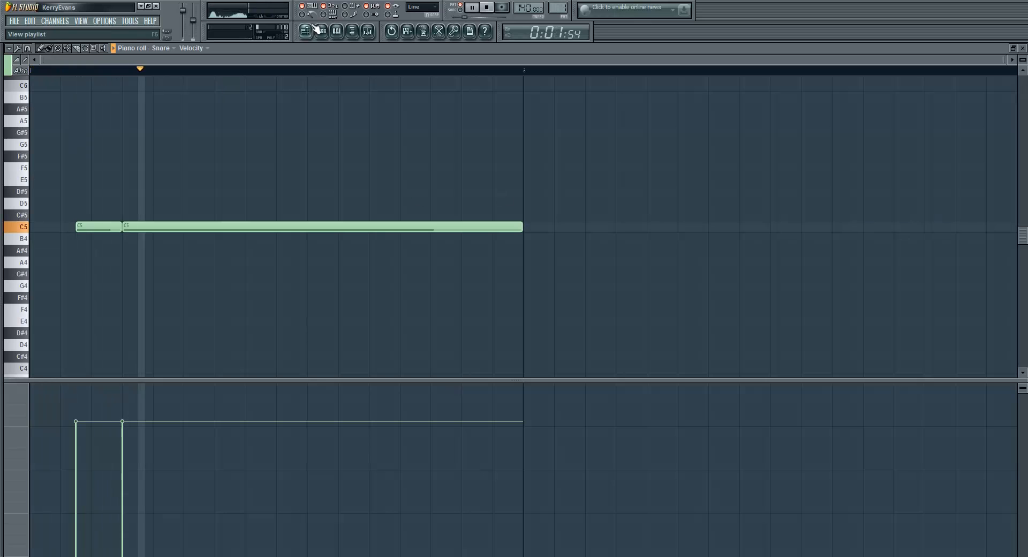
key(space)
key(space)
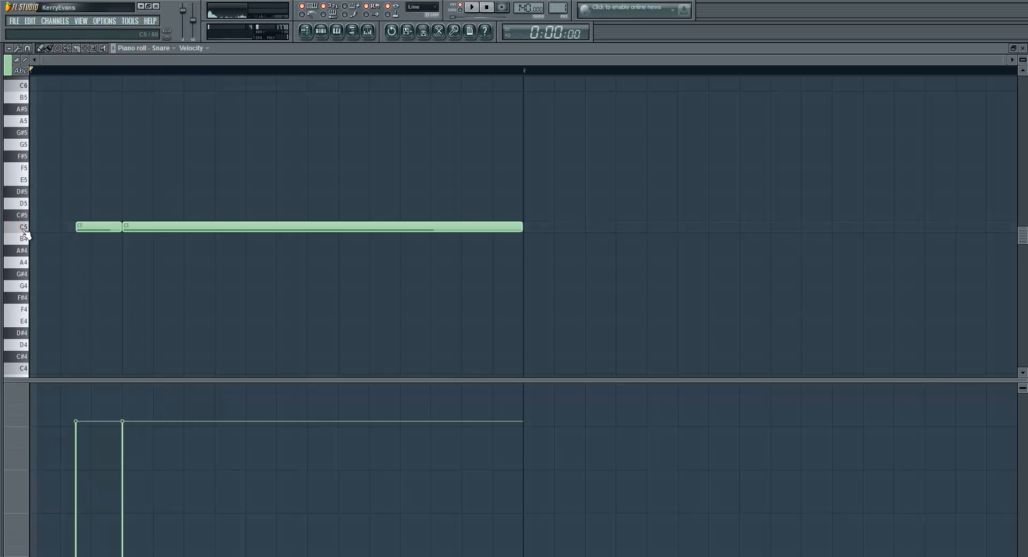
Shorten both C5 Snare notes to single-step length, checking the sound with brief playback between the changes
drag(523, 226, 175, 266)
key(space)
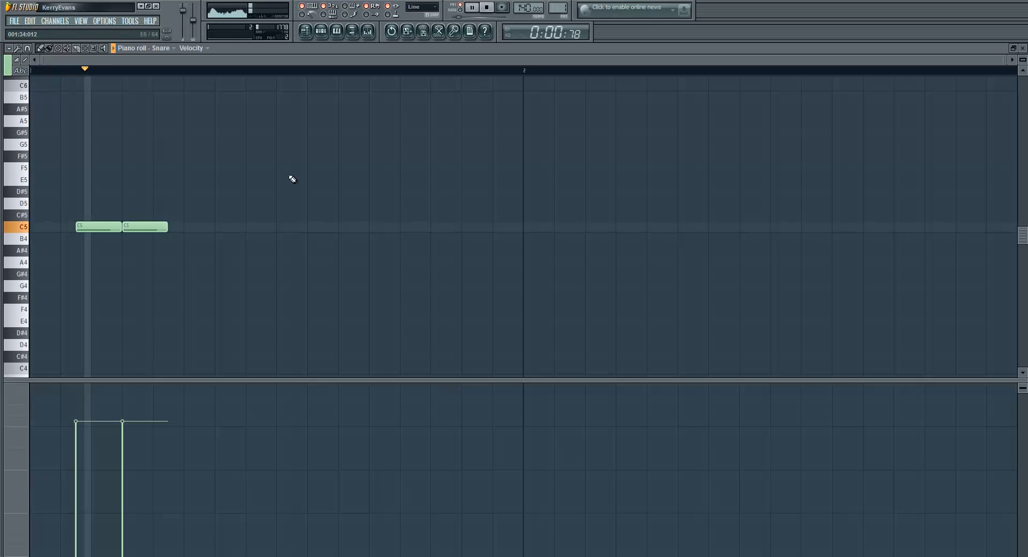
key(space)
drag(167, 226, 47, 250)
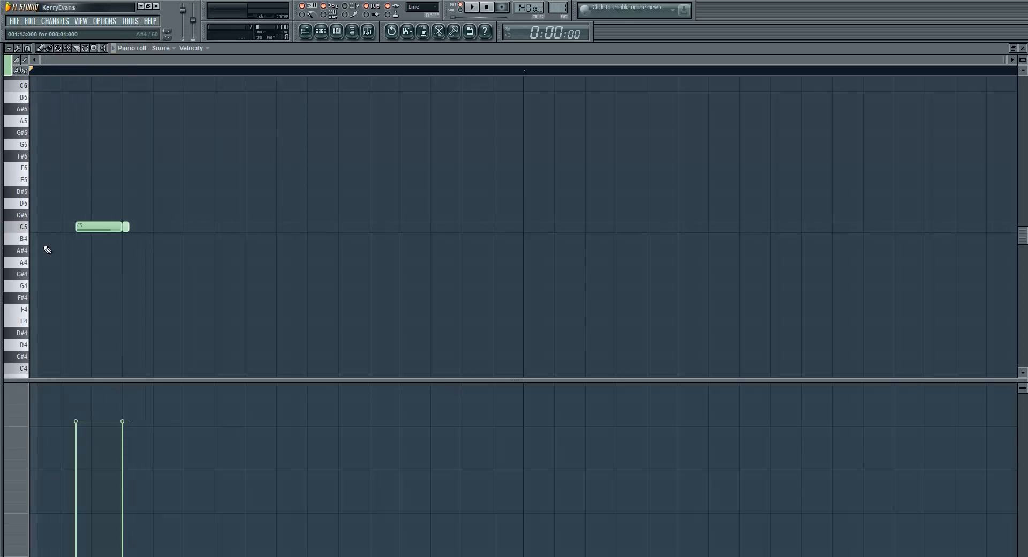
drag(119, 227, 68, 234)
key(space)
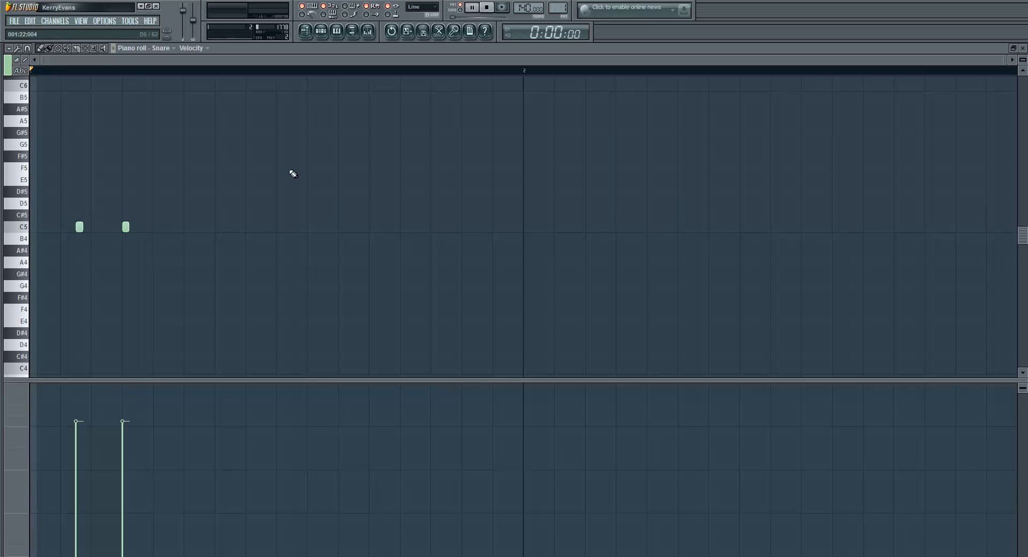
key(space)
Undo the Snare note resizes and the conversion to piano roll, and close the piano roll
click(30, 20)
click(53, 31)
click(30, 20)
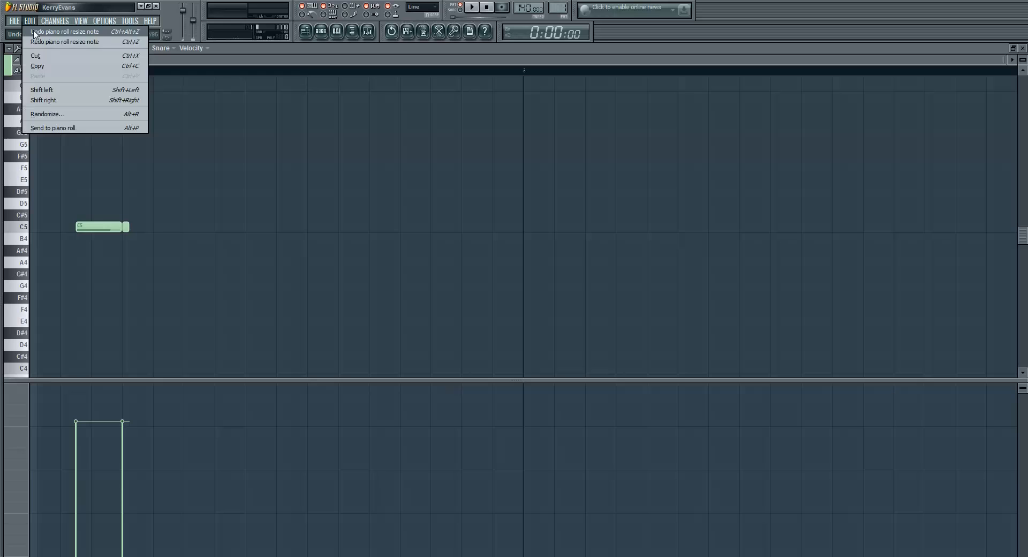
click(33, 33)
click(30, 20)
click(35, 32)
click(34, 21)
click(36, 30)
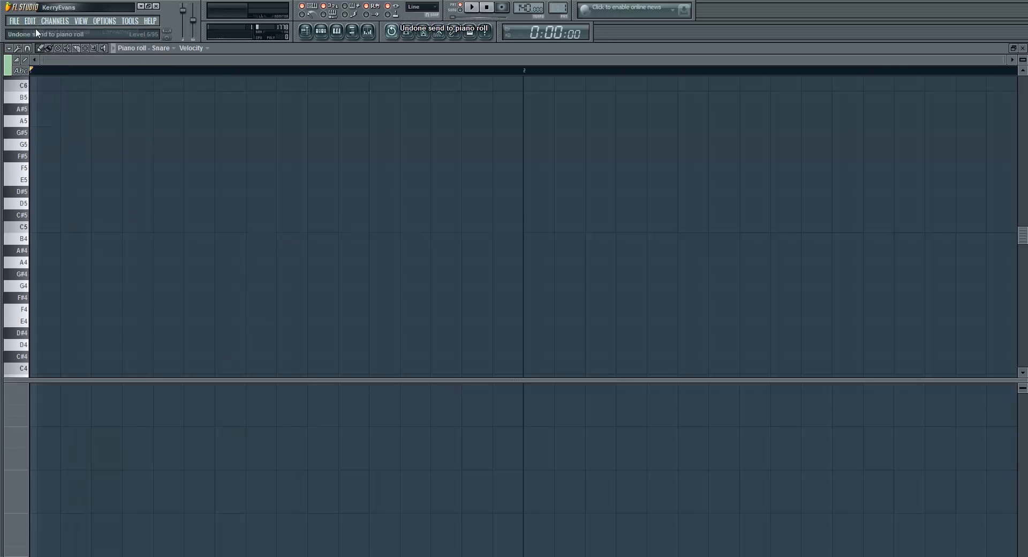
click(1023, 47)
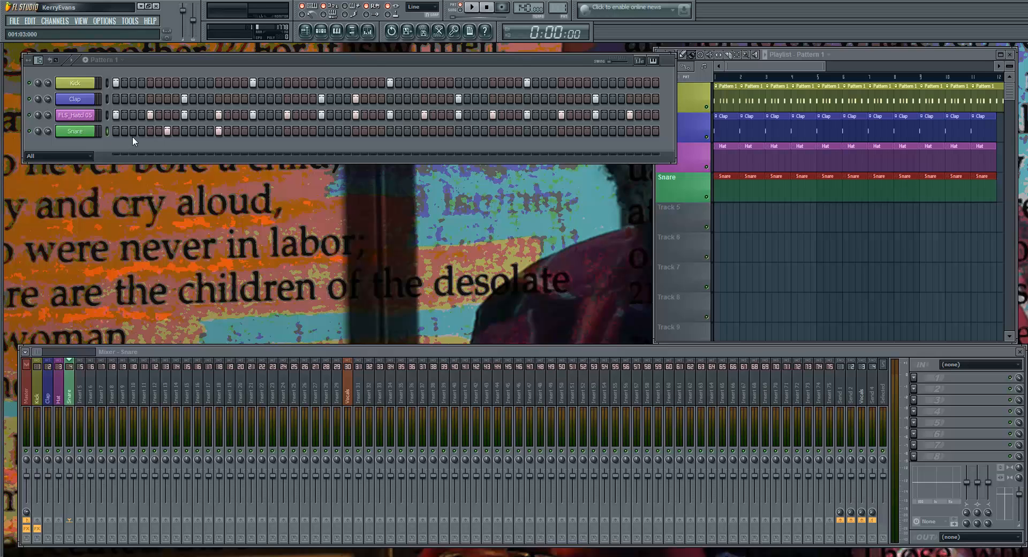
Send the Snare's step hits to the piano roll again
right_click(93, 131)
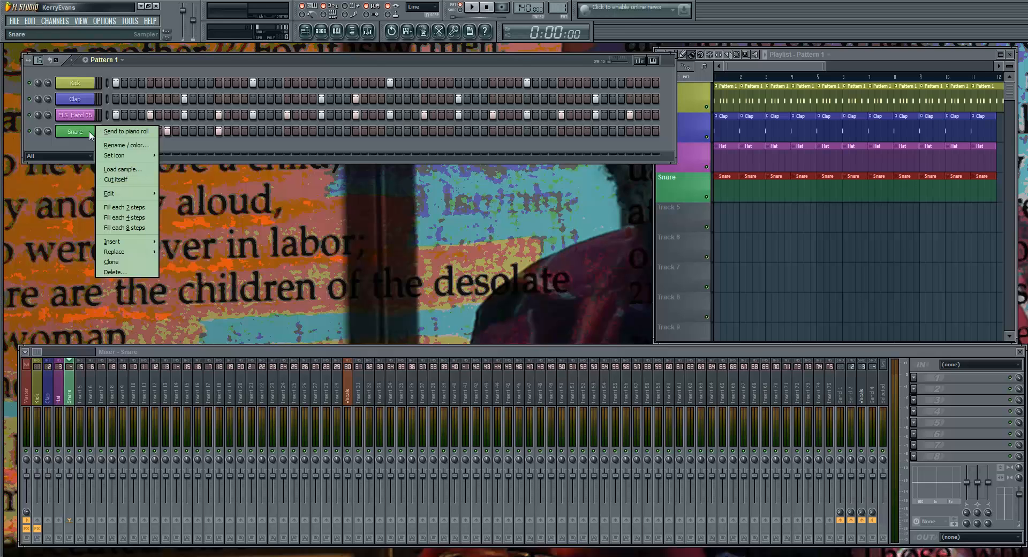
click(118, 134)
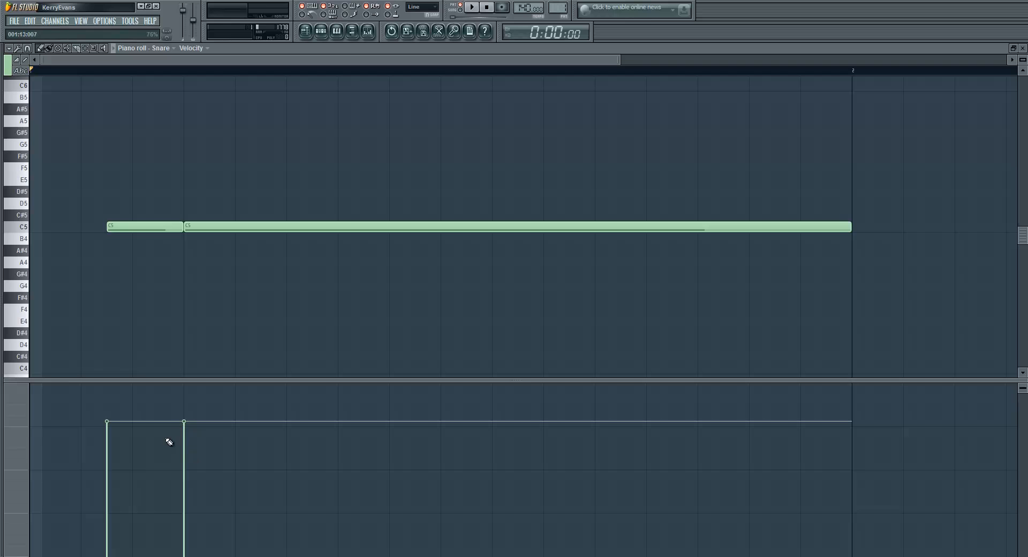
Place two trial notes at F#5 and F5 in the Snare's piano roll and delete both
click(85, 156)
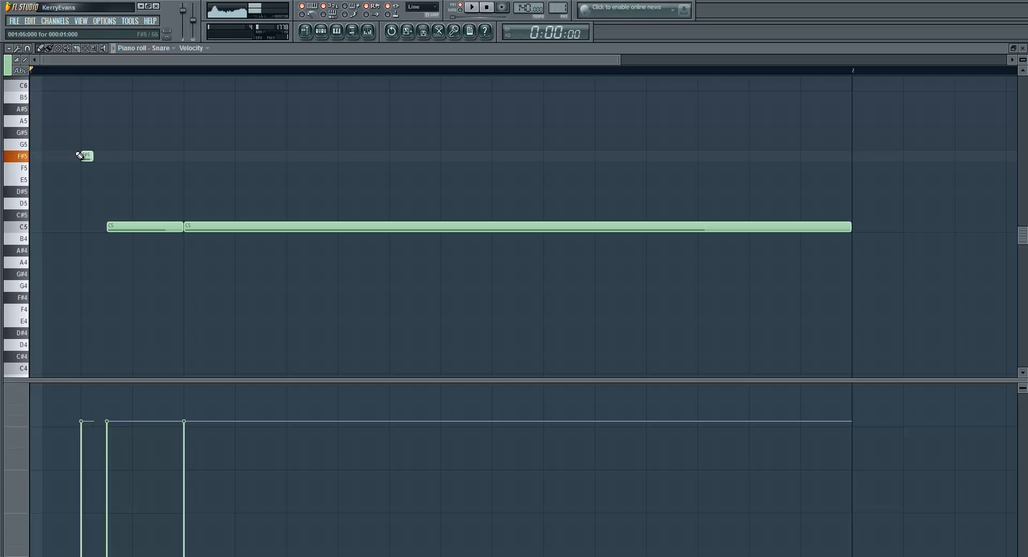
click(201, 168)
right_click(203, 168)
right_click(86, 156)
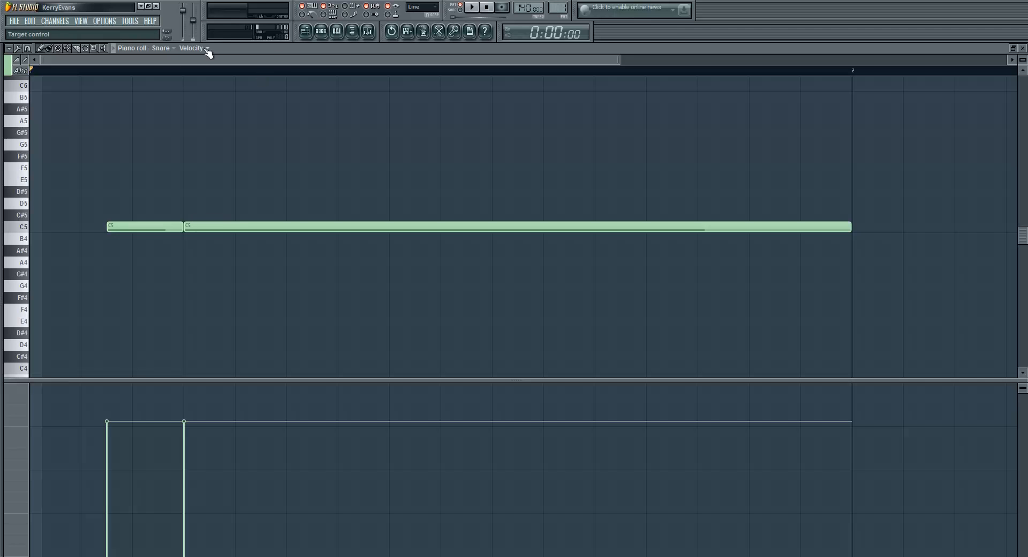
Audition the Snare sound repeatedly at A#4
key(j)
key(j)
key(j)
click(23, 255)
click(23, 256)
click(23, 256)
key(j)
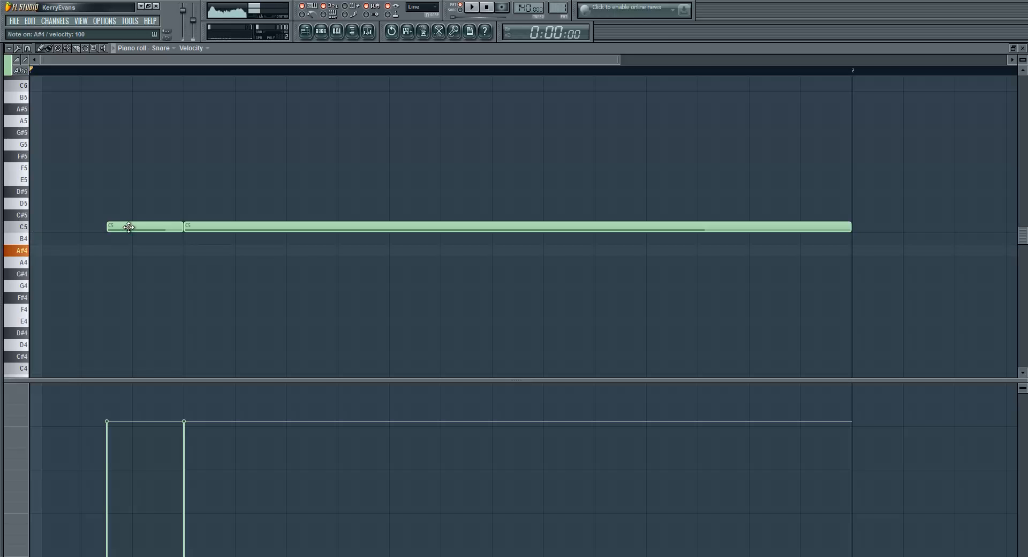
Lower the first Snare note to A#4 and play the pattern briefly to hear the change
drag(128, 227, 131, 252)
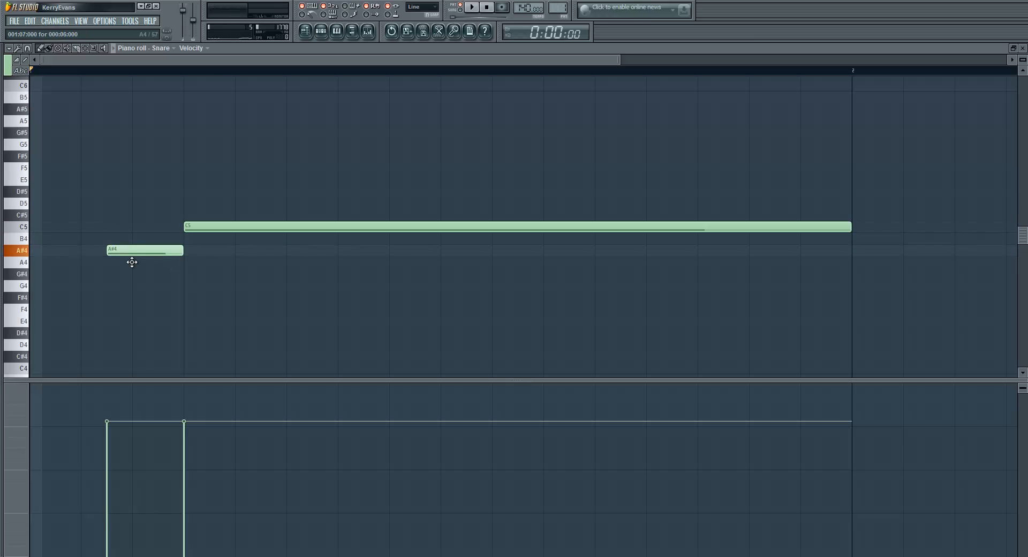
key(space)
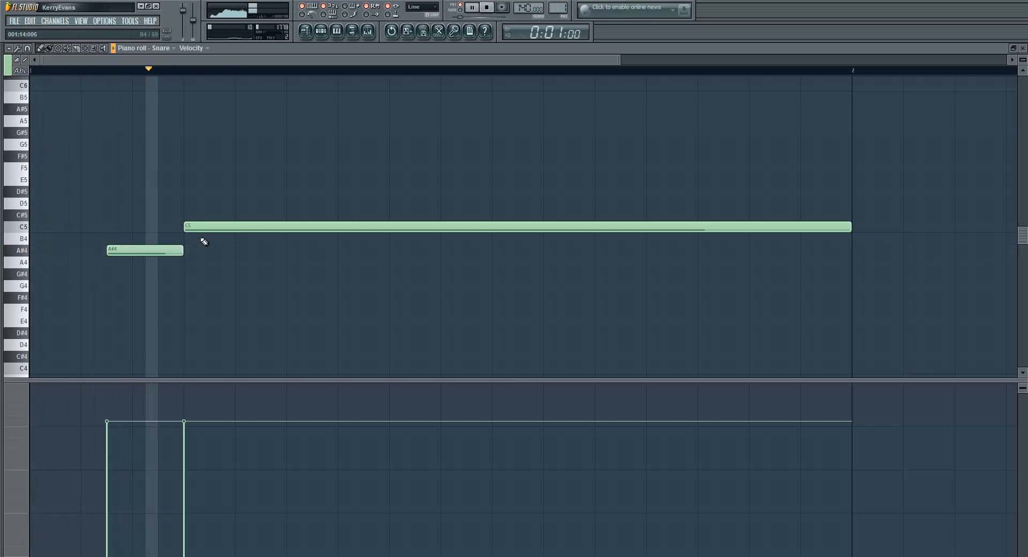
key(space)
Try lowering the second Snare note to A#4, undo that move, and audition a few pitches live
drag(195, 226, 199, 250)
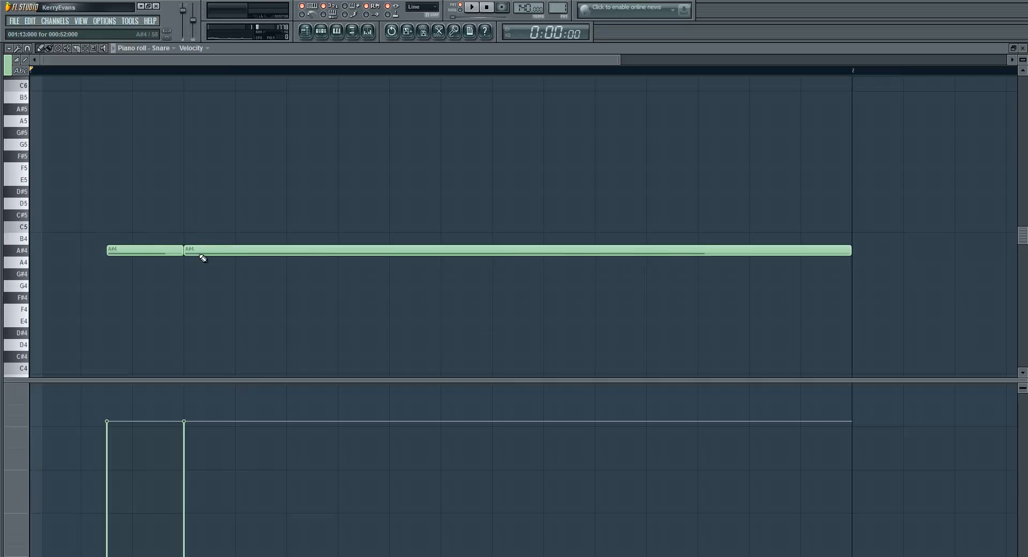
key(ctrl+z)
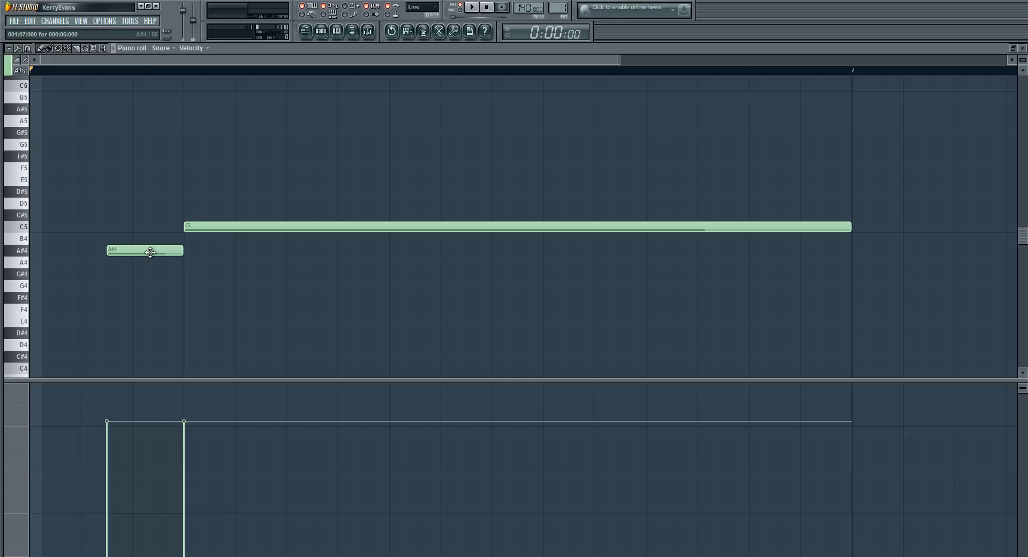
key(j)
key(o)
key(h)
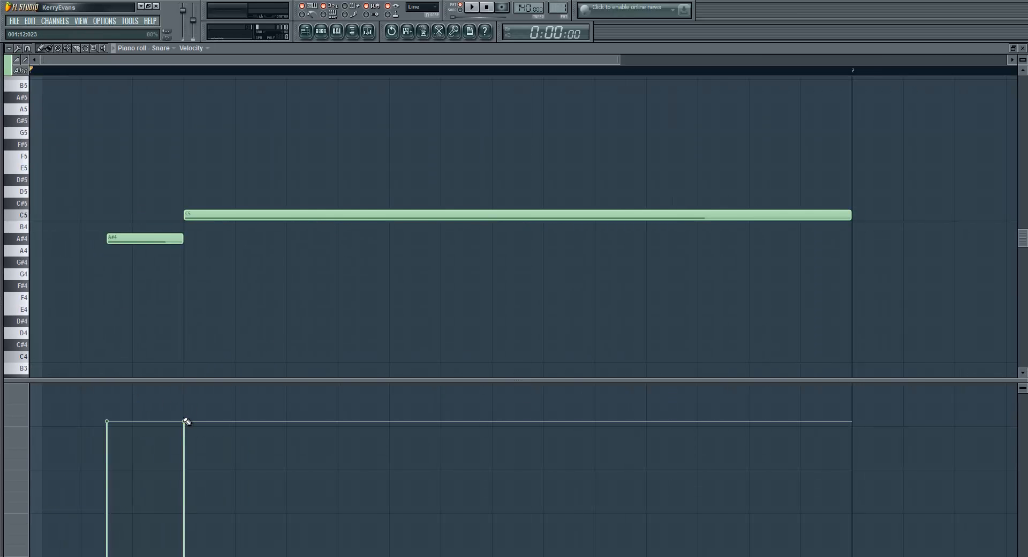
Show the note pan values of the Snare notes, shrink the piano roll to a window and close it
click(208, 48)
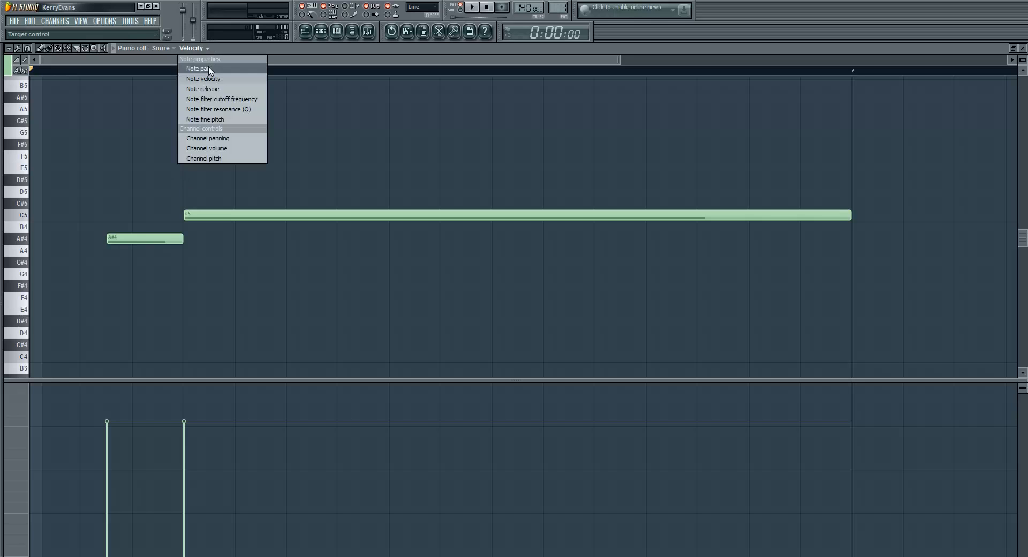
click(213, 70)
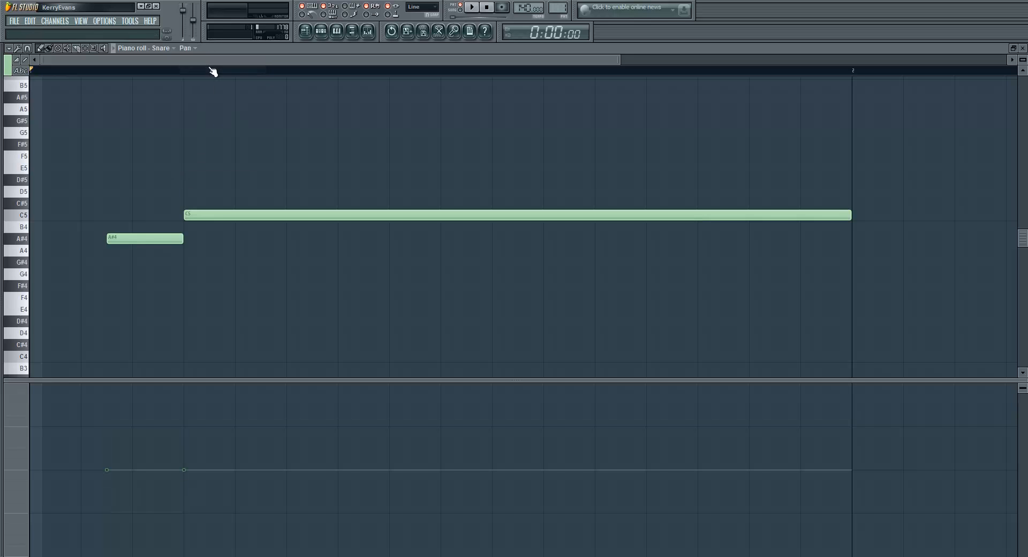
click(1013, 47)
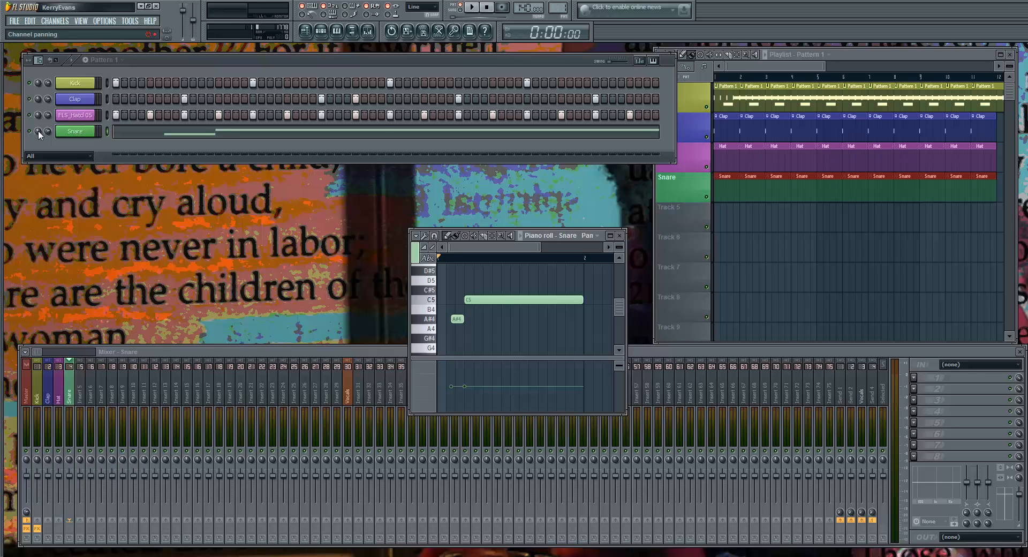
right_click(75, 128)
click(116, 133)
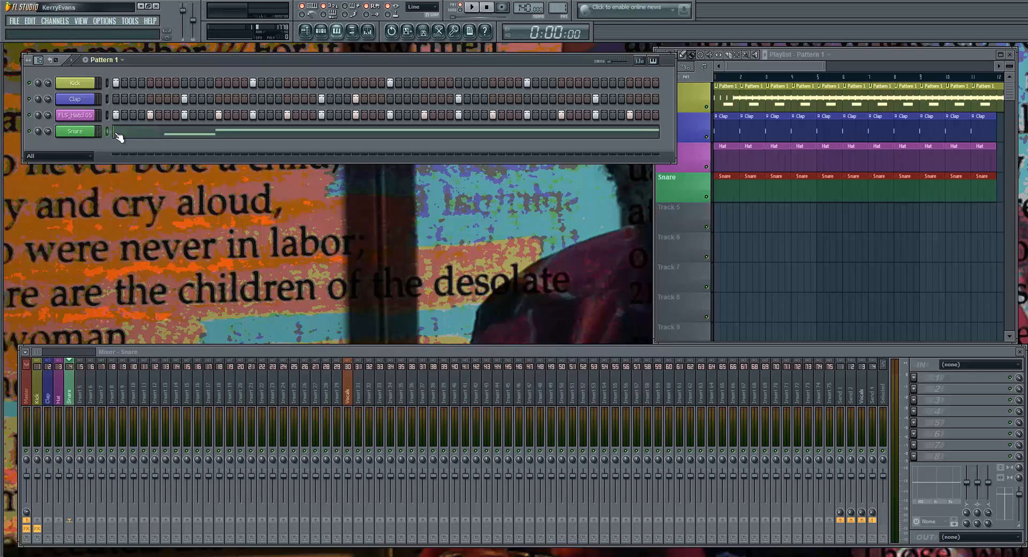
Reopen the Snare's piano roll, maximize it and show the note pan values for the A#4 and C5 notes
right_click(118, 138)
click(119, 141)
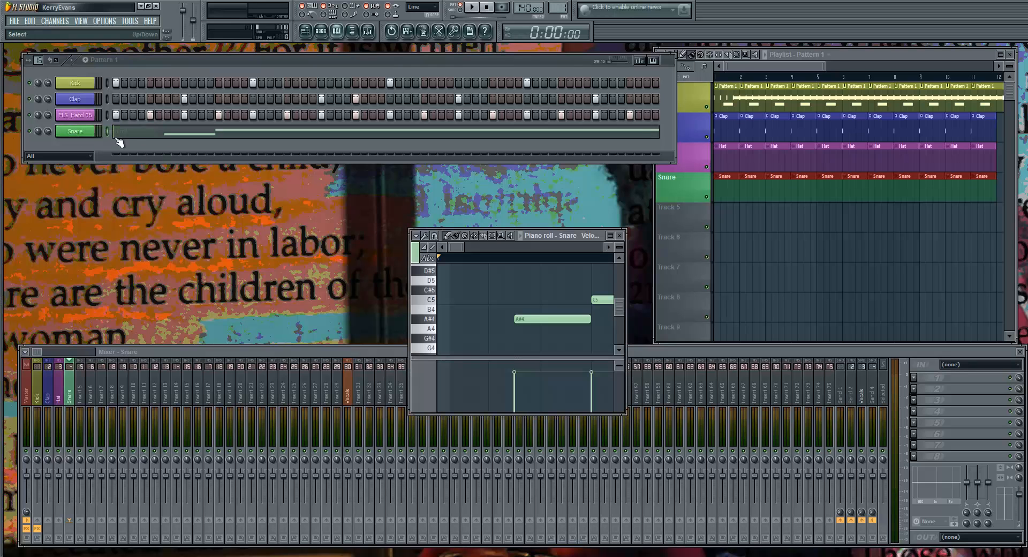
click(610, 235)
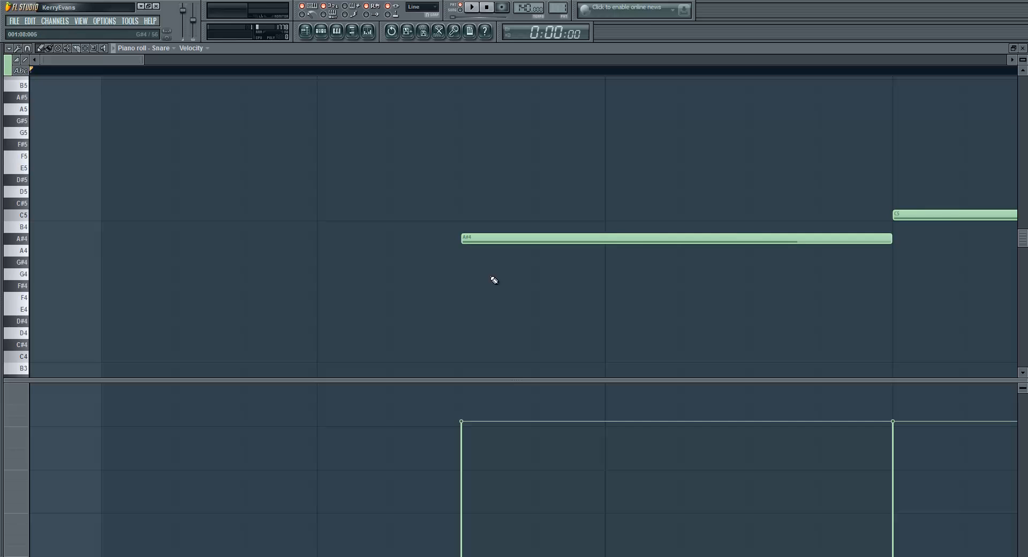
click(207, 48)
click(212, 70)
scroll(330, 352, down, 3)
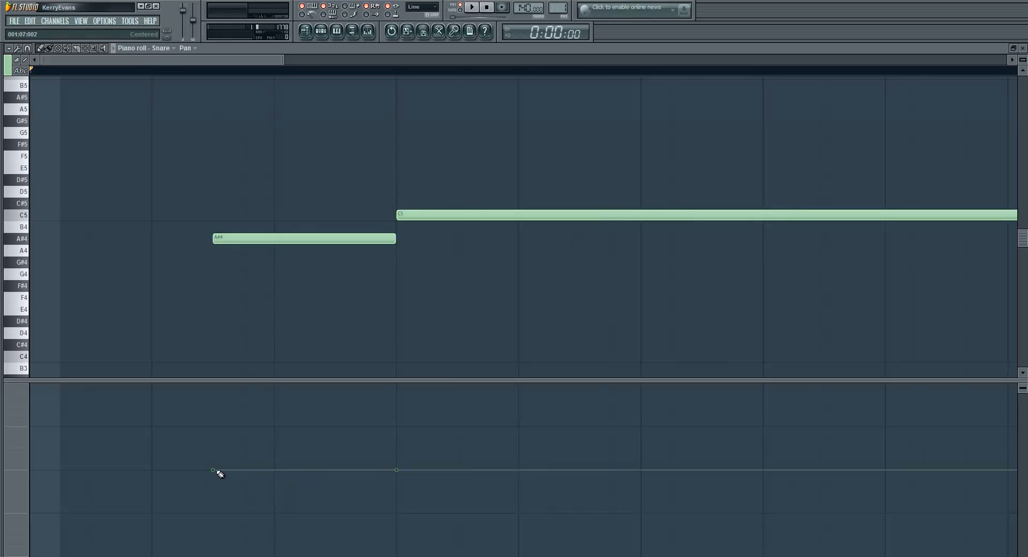
Pan the A#4 Snare note fully right and the C5 note fully left, and play the result
drag(217, 471, 241, 355)
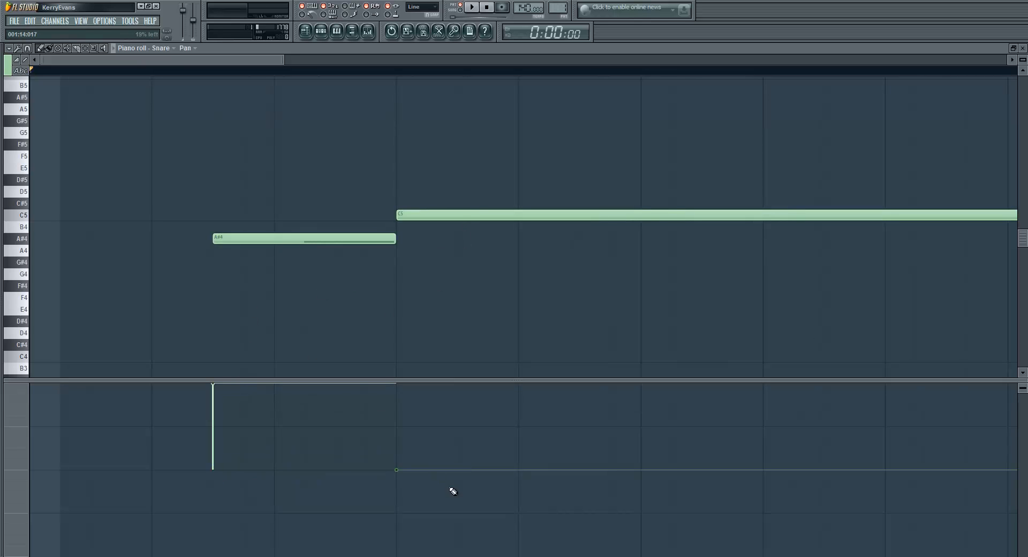
drag(407, 471, 399, 555)
key(space)
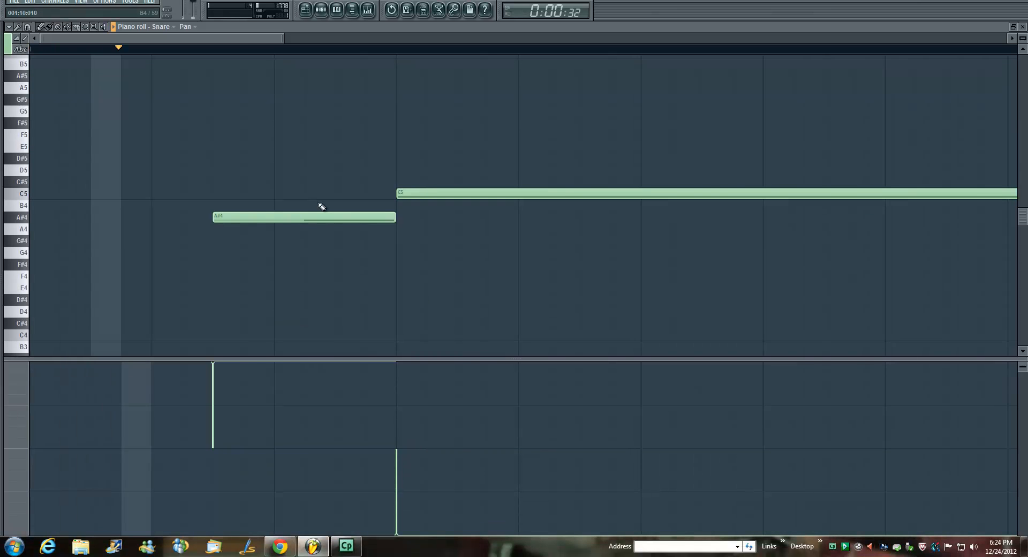
key(space)
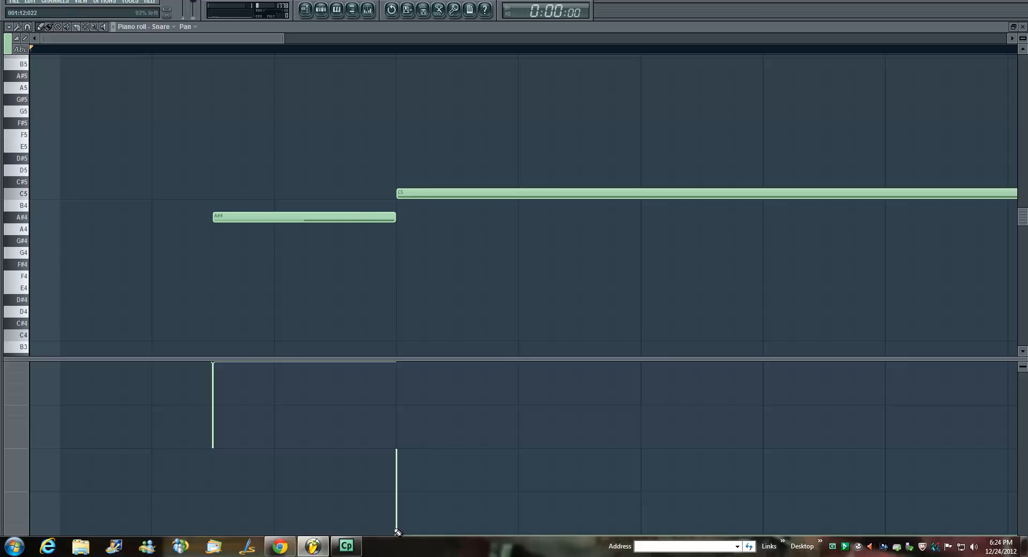
Return the pan of the C5 and A#4 Snare notes to center
drag(397, 534, 410, 455)
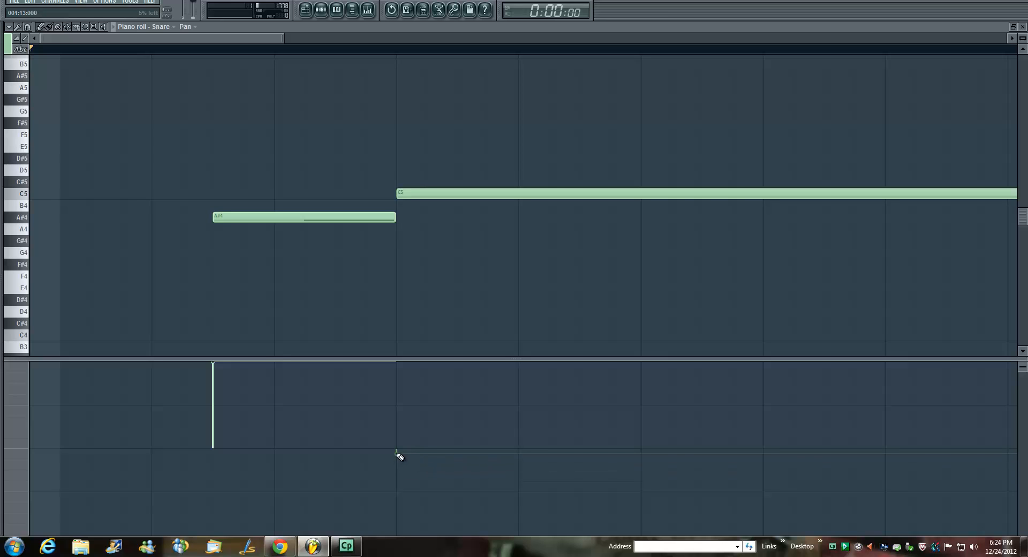
mouse_move(398, 453)
mouse_down()
mouse_move(405, 482)
mouse_move(411, 453)
mouse_up()
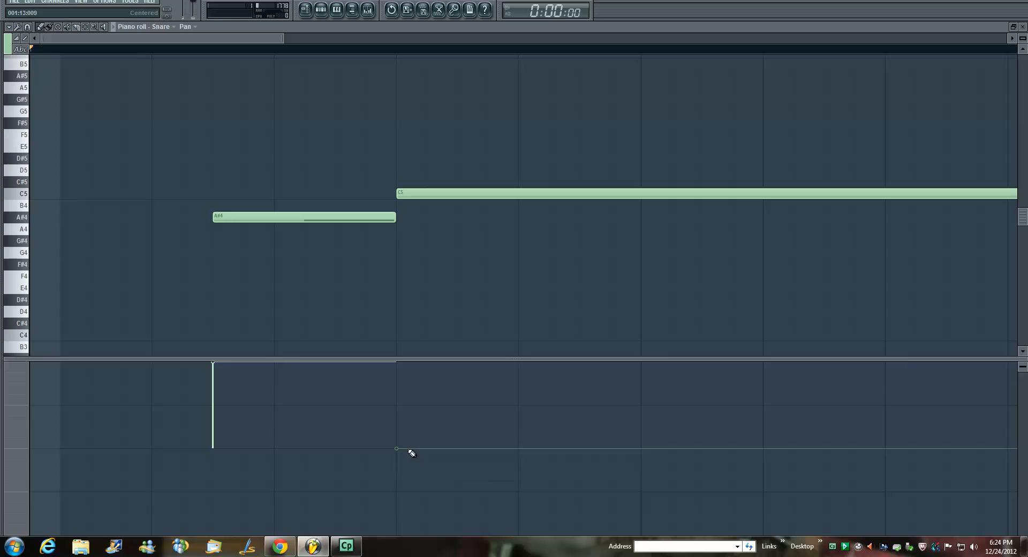
drag(218, 381, 223, 452)
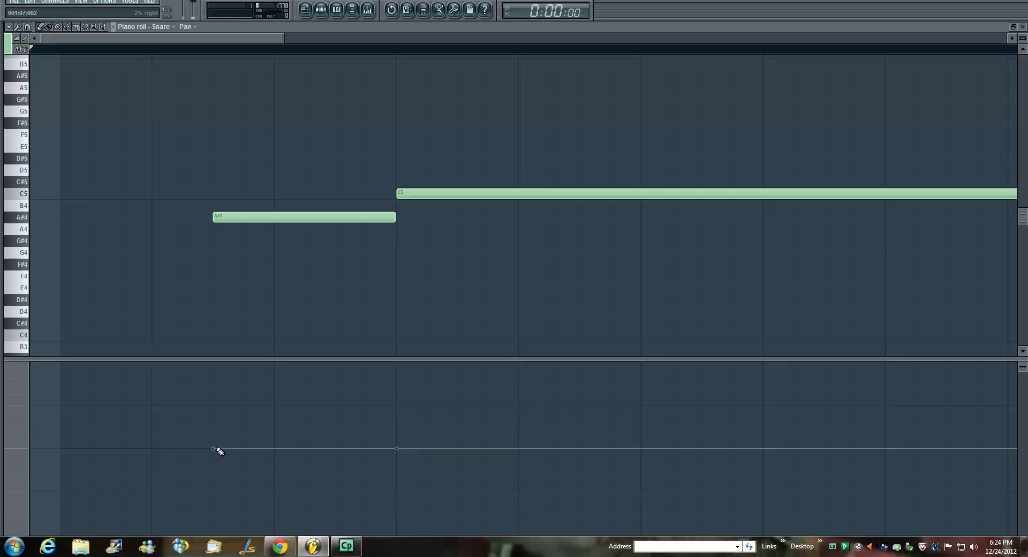
Pan only the A#4 Snare note fully right and close the piano roll
drag(213, 449, 248, 376)
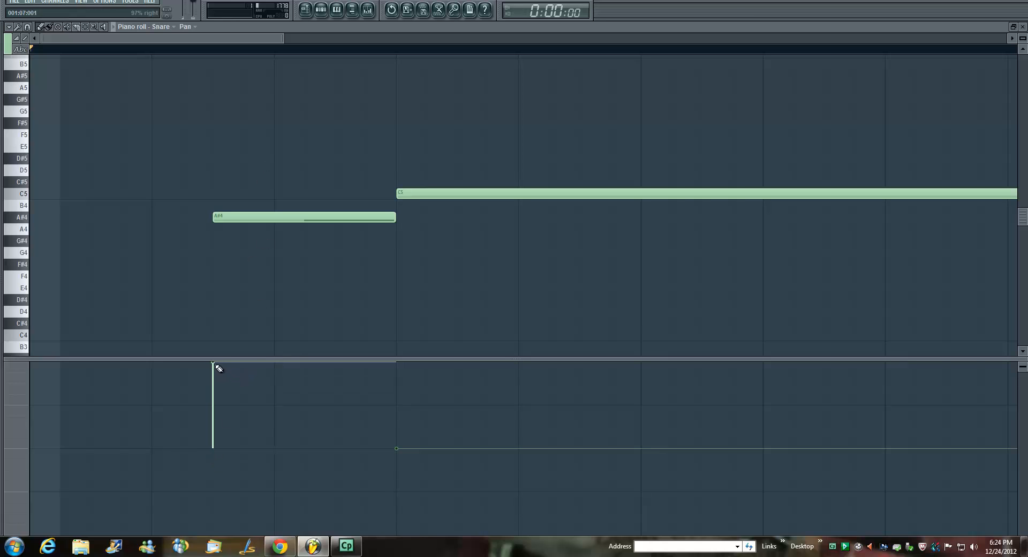
click(1023, 26)
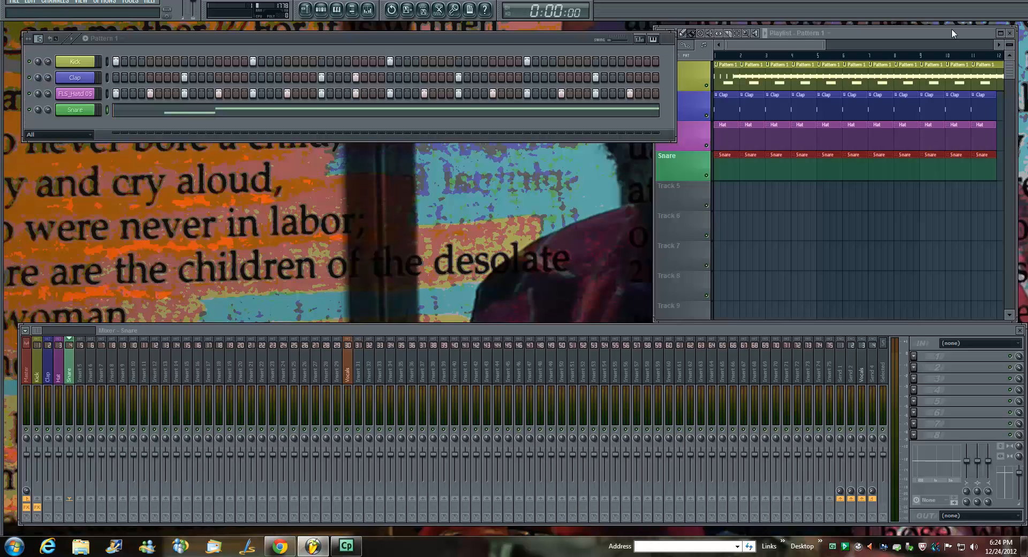
right_click(77, 113)
mouse_move(123, 220)
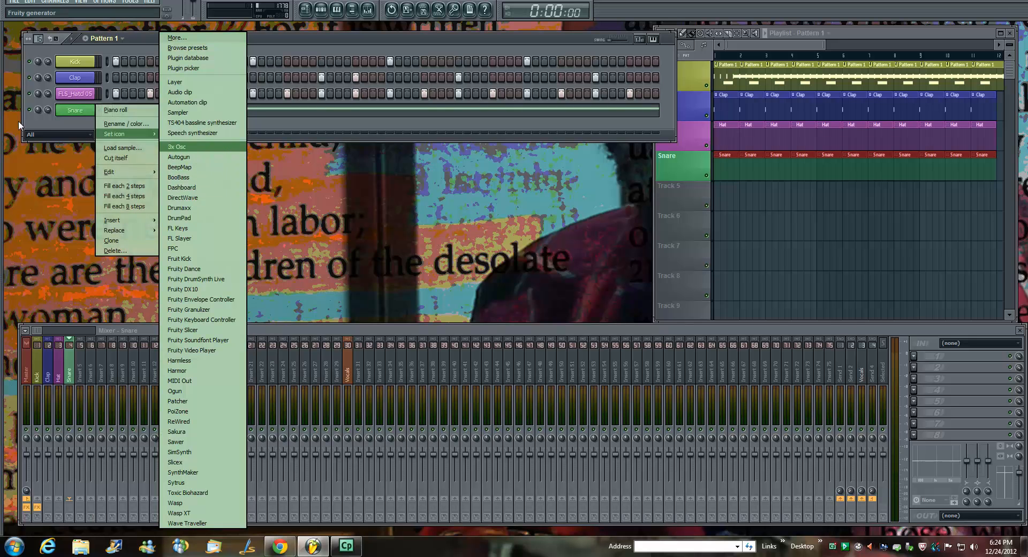
Add the FLS_Kick 05 sample from the Drum Kit 05 pack as a new channel and open its piano roll
click(37, 121)
mouse_move(2, 153)
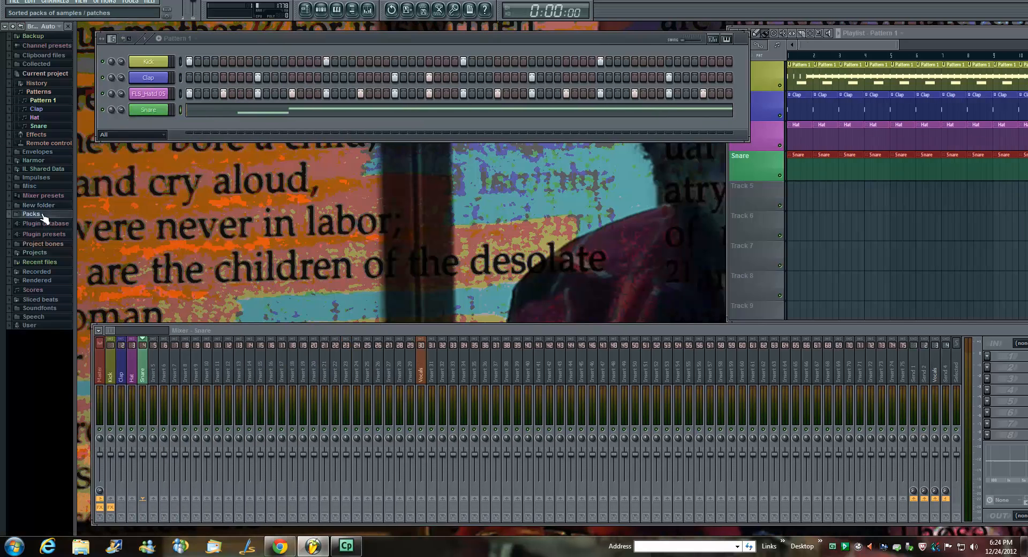
click(36, 214)
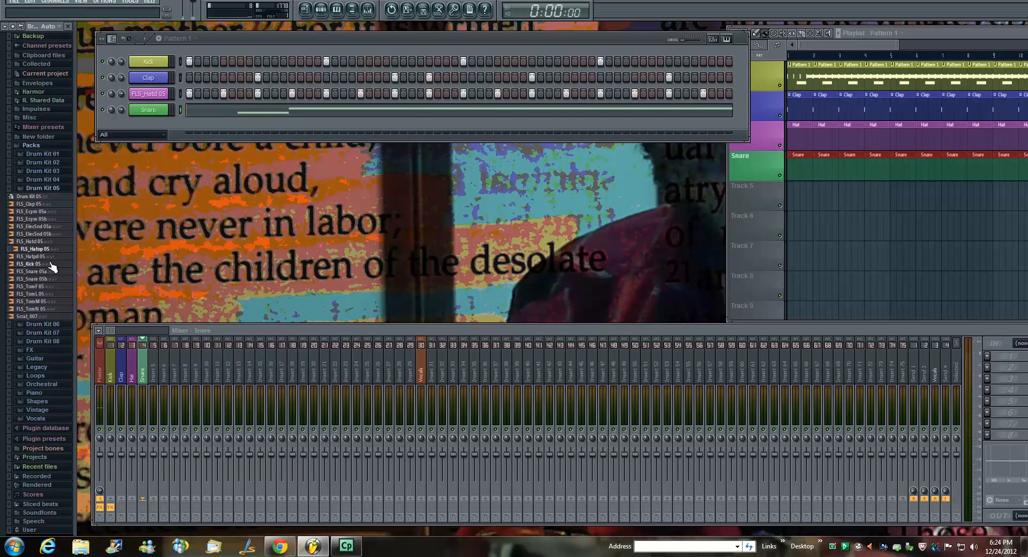
drag(51, 263, 60, 123)
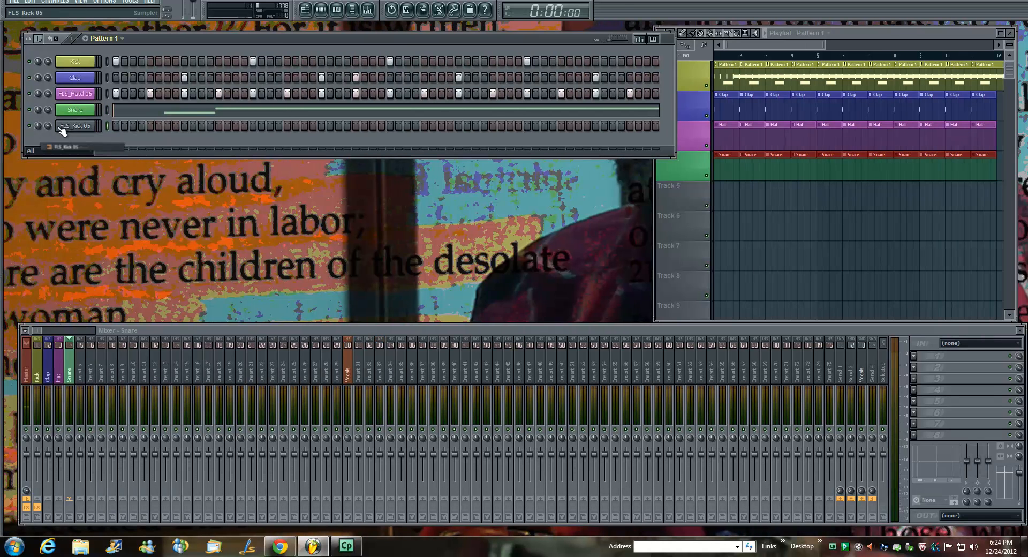
click(84, 128)
right_click(83, 126)
click(126, 126)
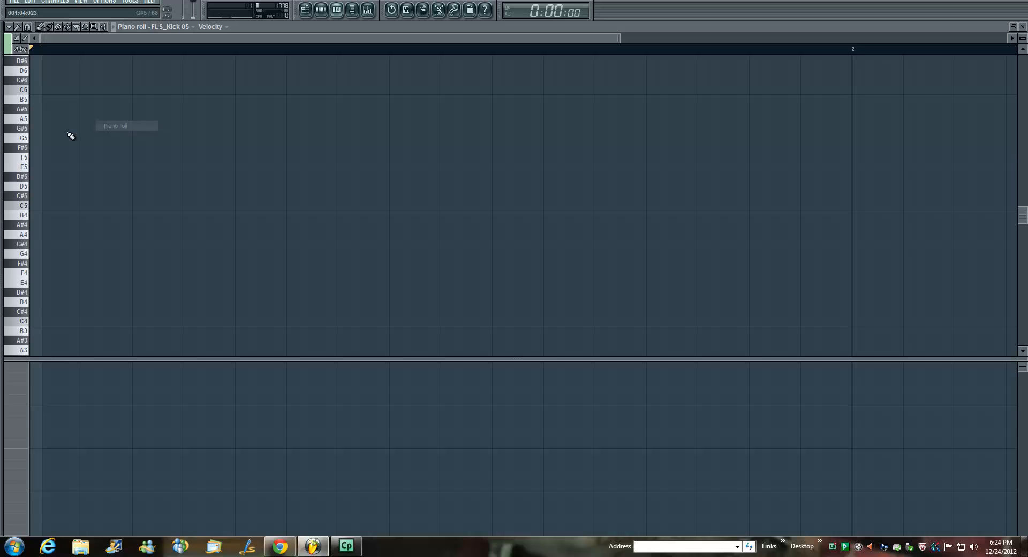
Place three long, staggered notes at D#5, G#5 and G4 in the FLS_Kick 05 piano roll
click(57, 177)
click(198, 128)
click(249, 254)
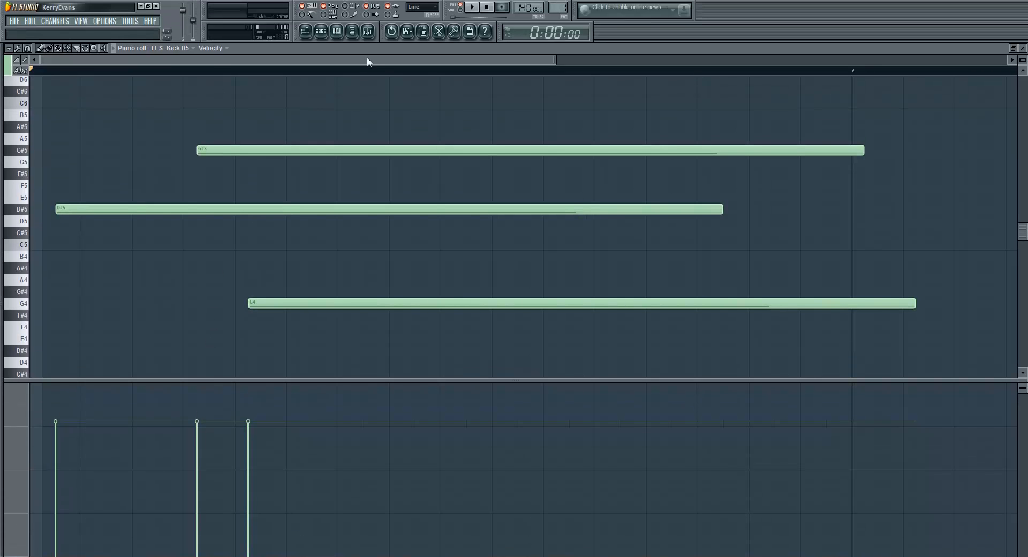
Display note pan as the target control and center the pan of the D#5, G#5 and G4 notes
click(225, 47)
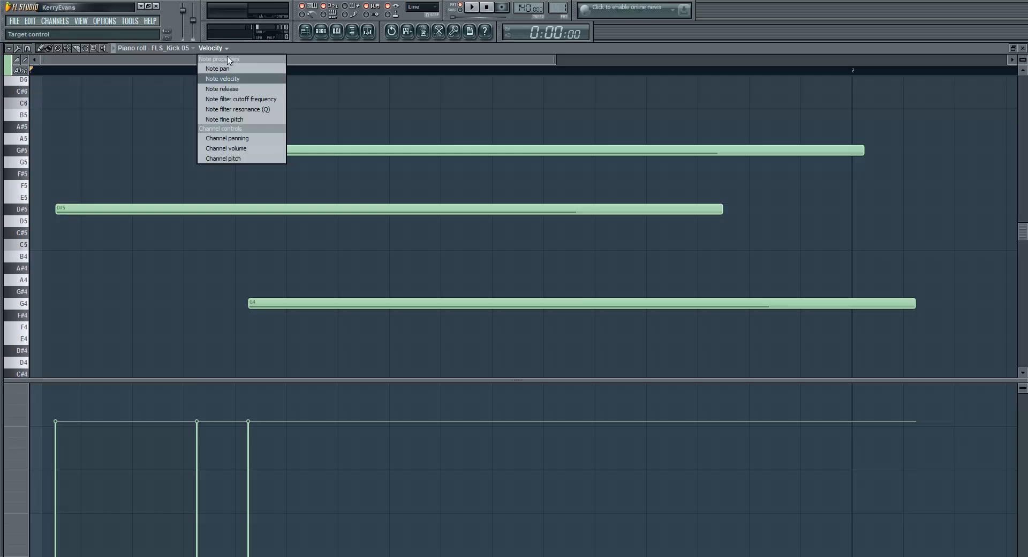
click(228, 69)
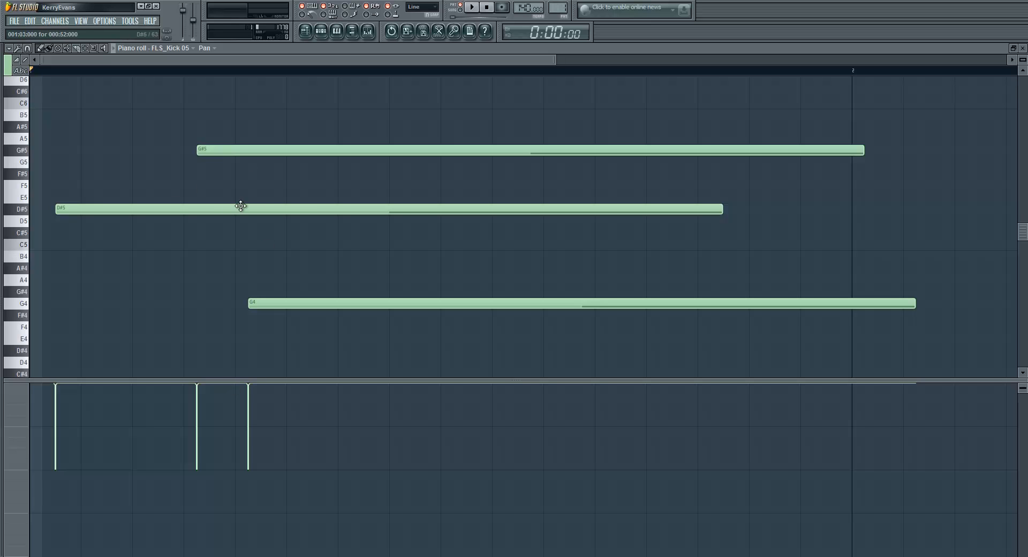
click(55, 471)
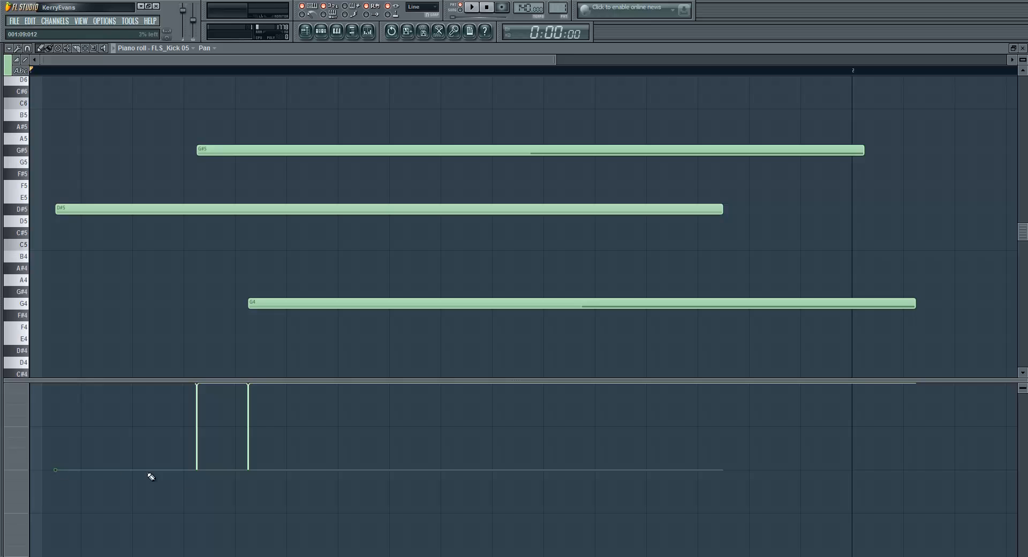
click(197, 471)
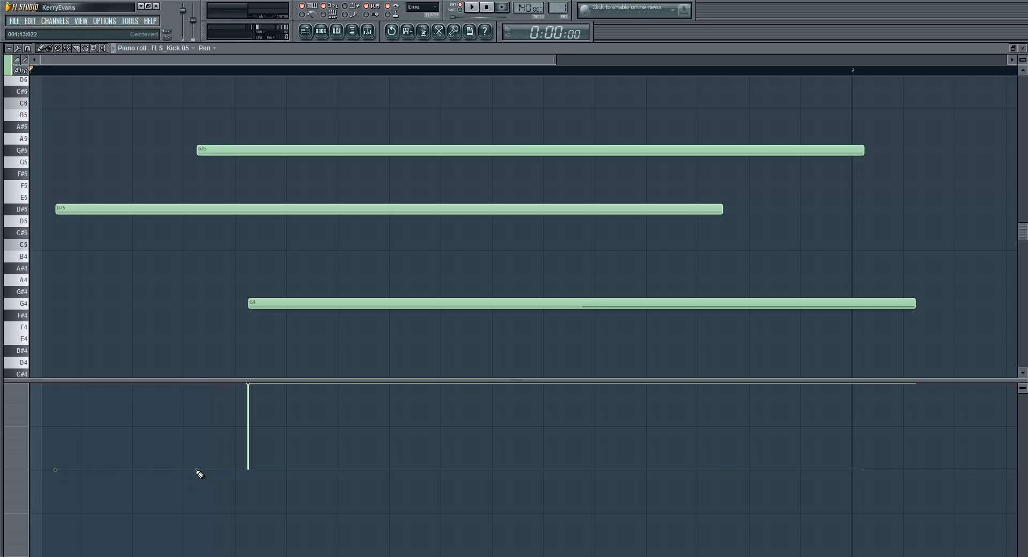
click(249, 471)
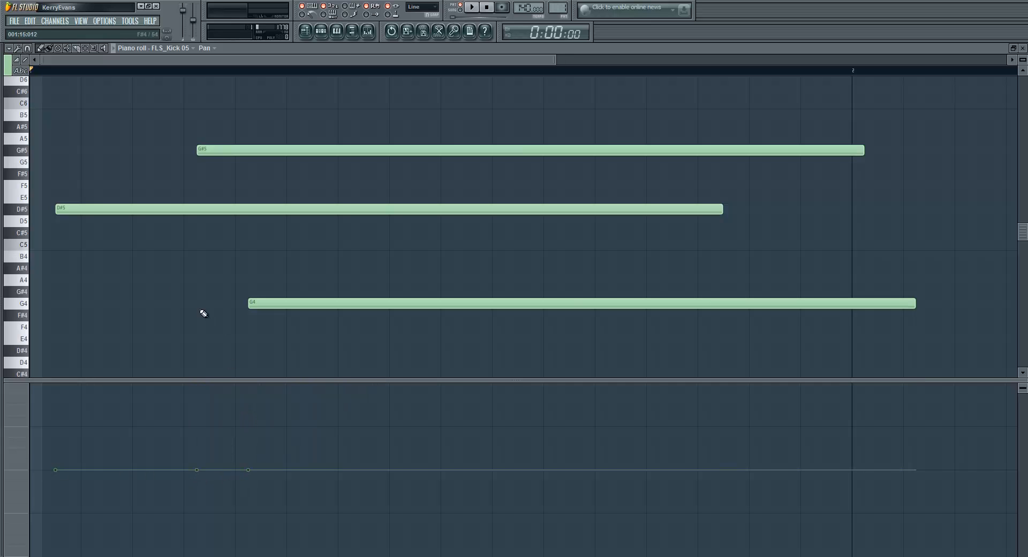
Add overlapping notes at A4, G#5, B5, C5 and F4 among the existing kick notes
click(162, 279)
click(121, 150)
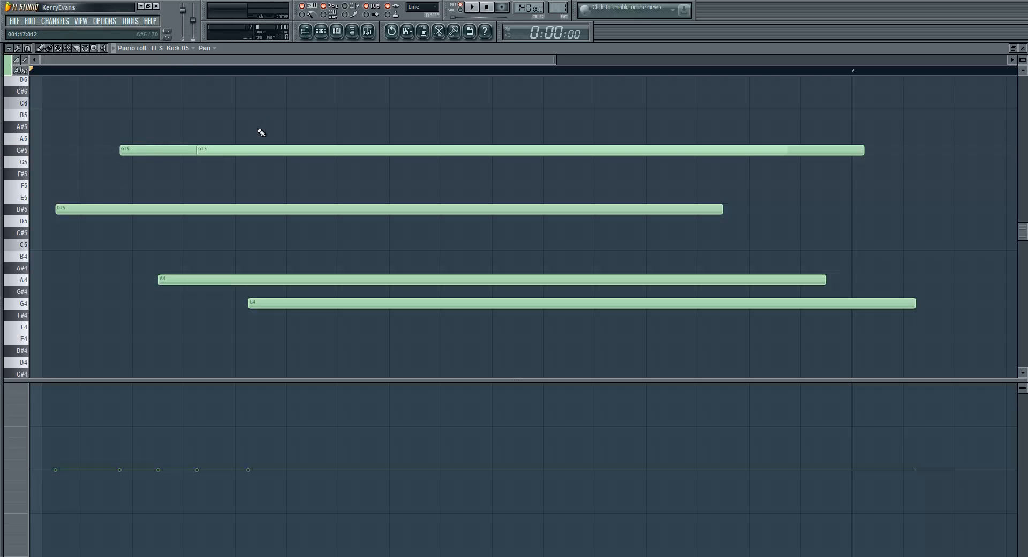
click(262, 115)
click(212, 244)
click(121, 327)
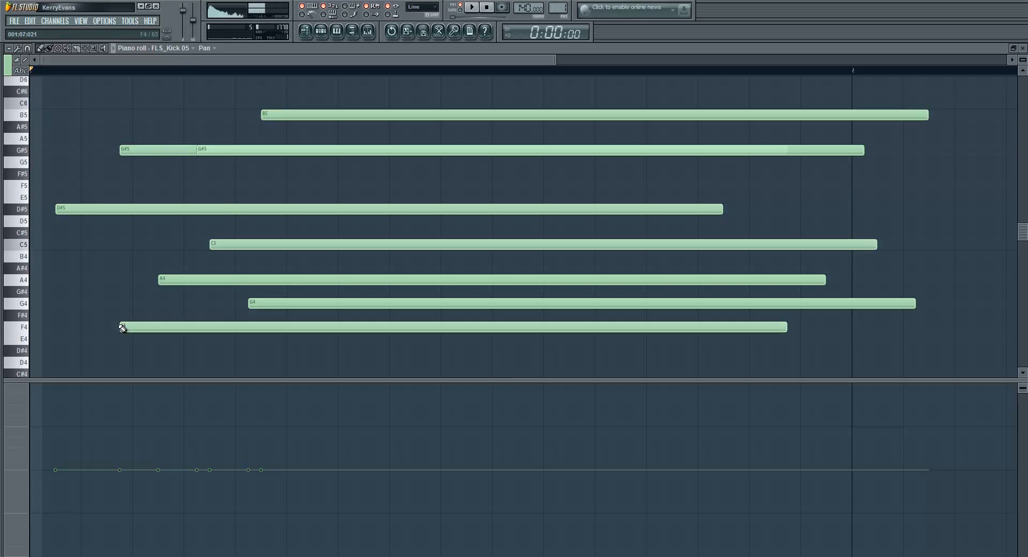
Add notes at D#4 and F5, and leave only the F5 note panned fully right
drag(168, 458, 169, 425)
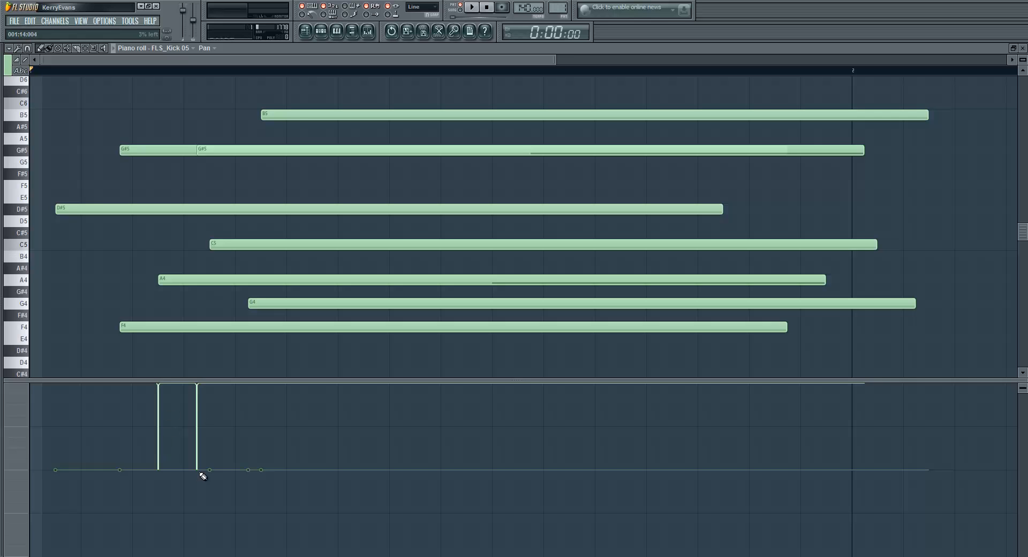
drag(199, 390, 202, 471)
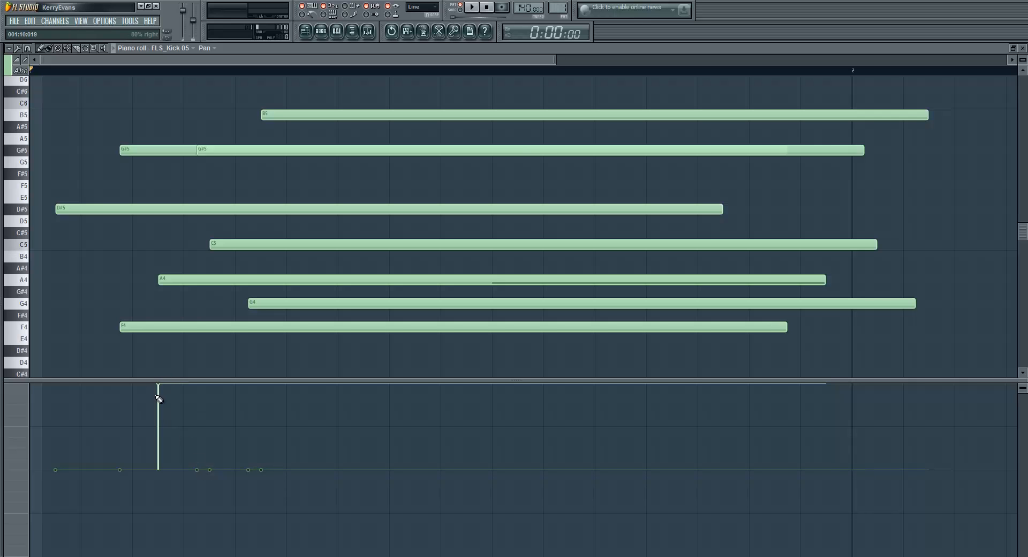
click(300, 352)
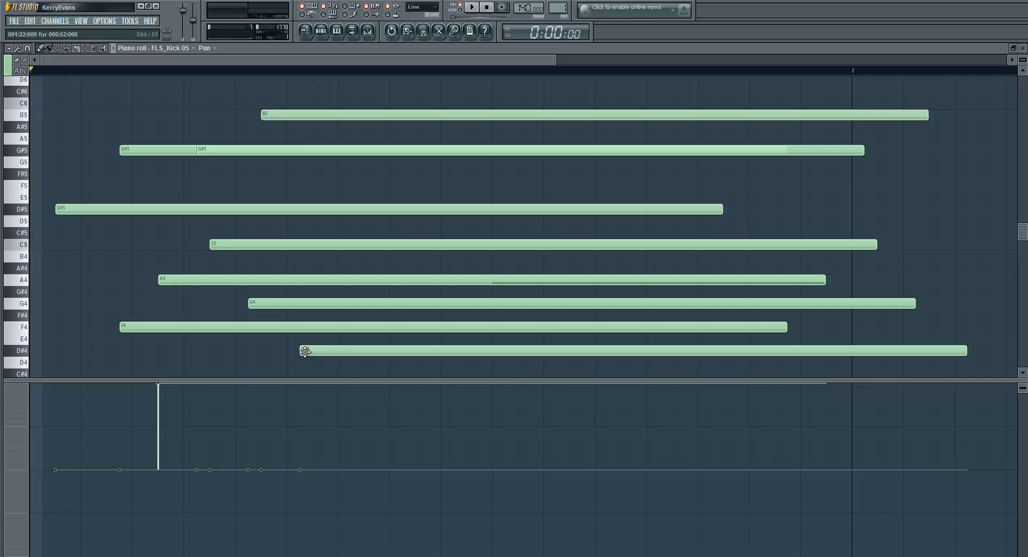
click(174, 186)
drag(172, 469, 179, 358)
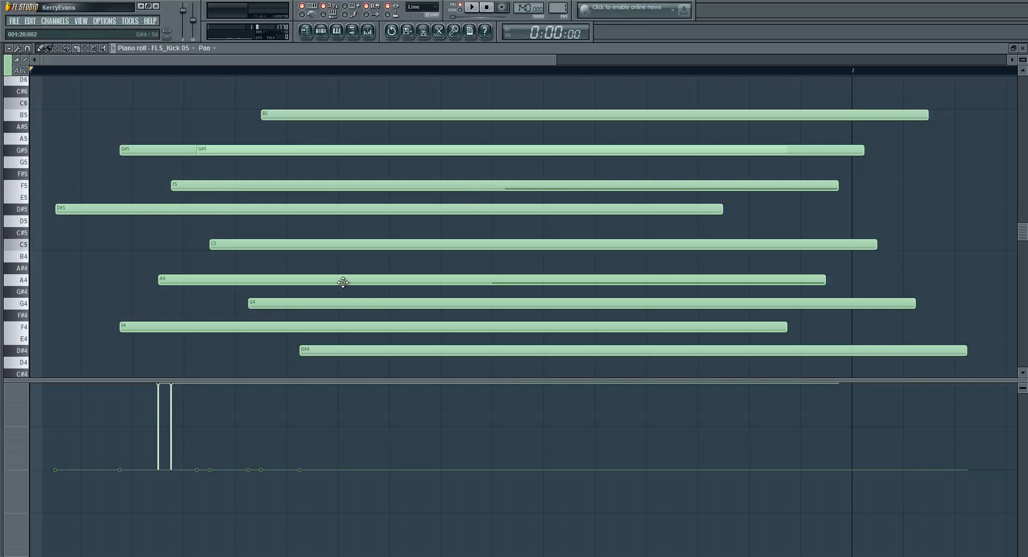
drag(161, 452, 161, 473)
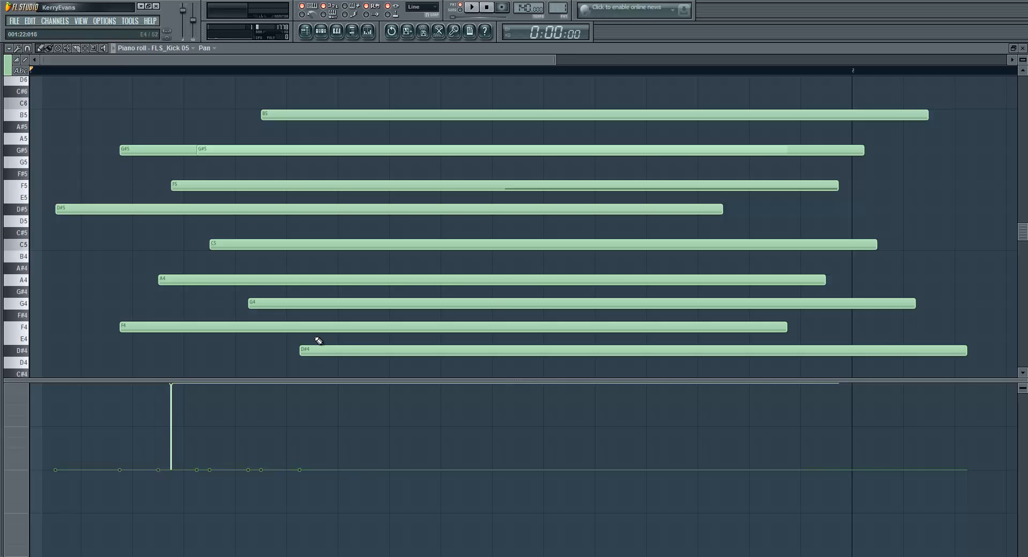
Delete all the kick notes, place a single G#4 note and pan it fully right
right_click(339, 356)
click(230, 292)
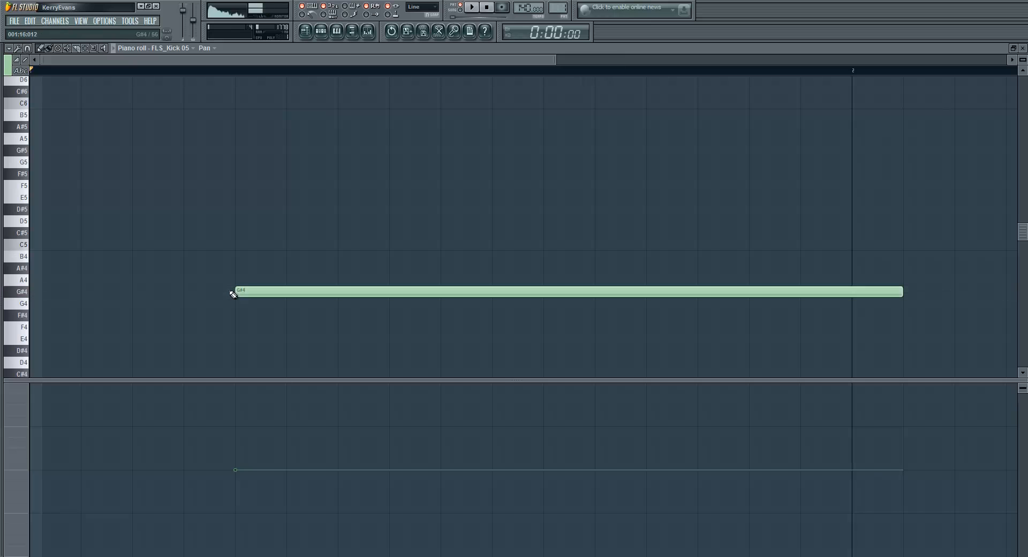
drag(237, 471, 247, 329)
Add more fully right-panned notes at D#5, F#4, D#4, G#5, B4, A5 and F#5
click(109, 208)
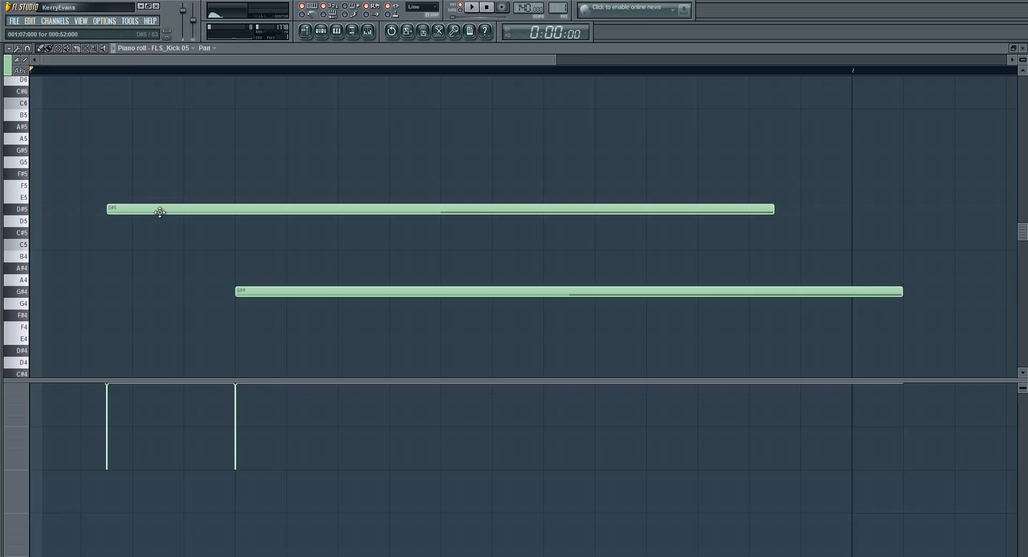
click(177, 316)
click(275, 350)
click(259, 149)
click(188, 256)
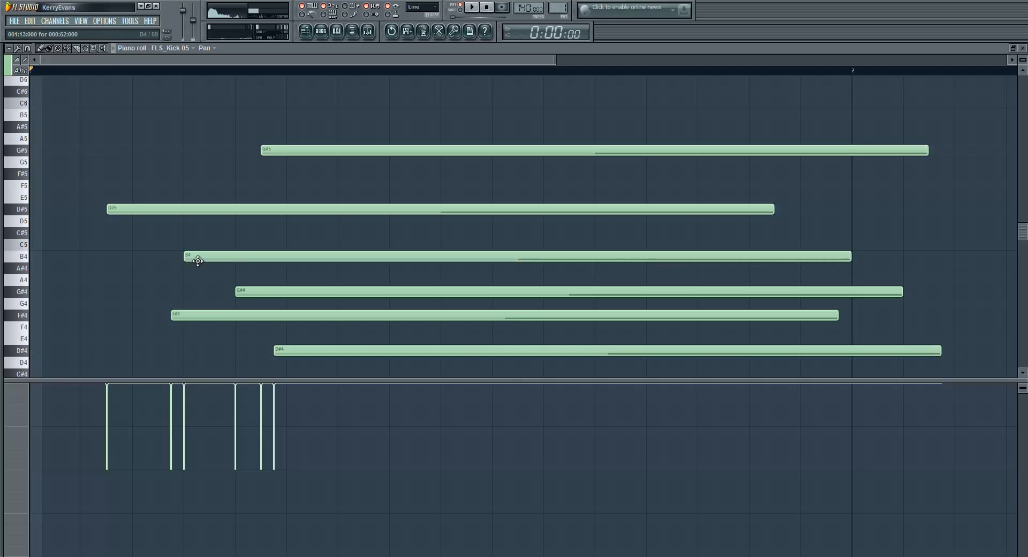
click(210, 138)
click(225, 173)
Clear the kick notes again, place one D#5 note and center its pan
right_click(316, 139)
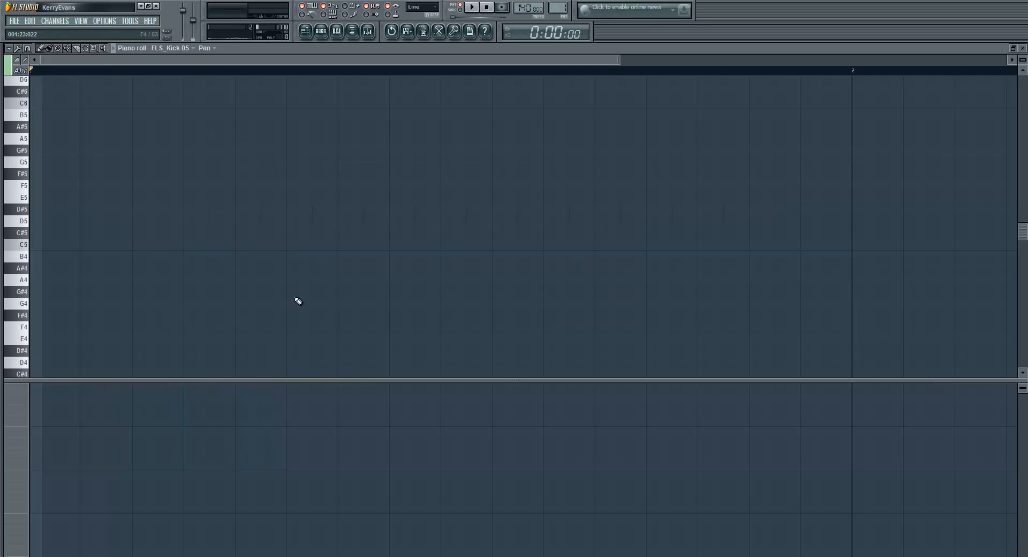
click(216, 209)
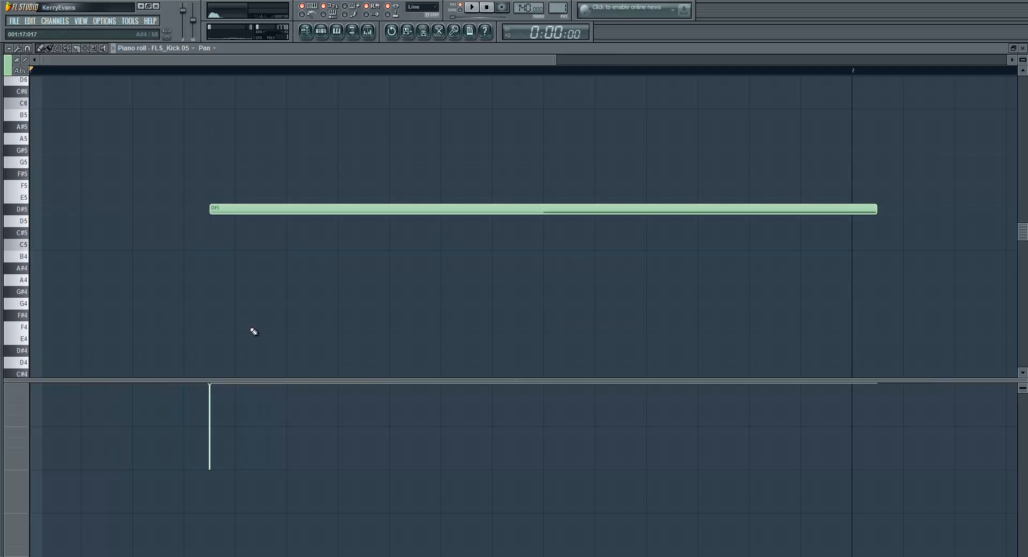
click(210, 470)
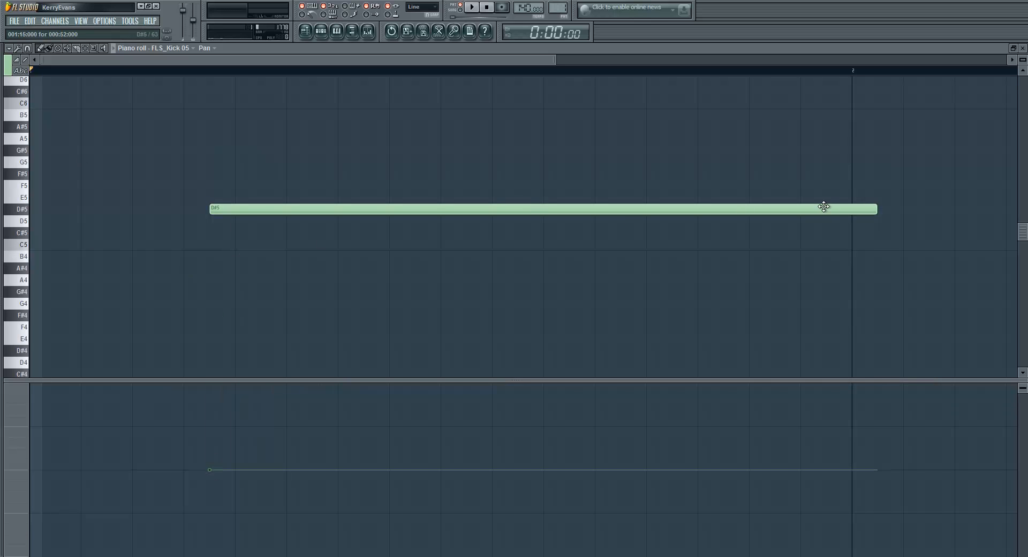
Shorten the kick note to a single step, move it to C#5 at the pattern start, and play it
drag(821, 208, 492, 233)
drag(698, 232, 42, 264)
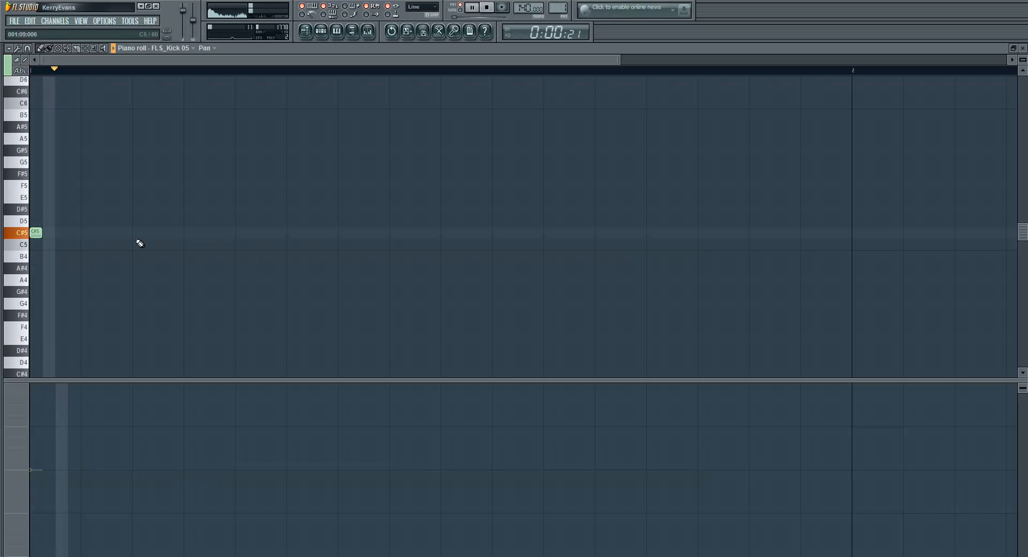
key(space)
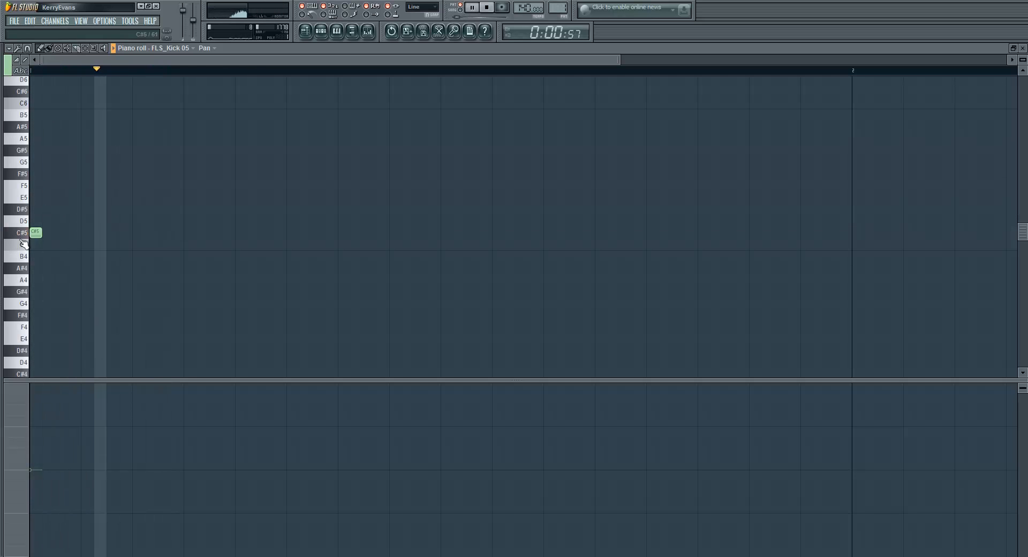
key(space)
Scatter ten short kick notes along the bar at D#5, A#4, D5, F5, A#4, F4, D5, F#5, G4 and F#4
click(165, 209)
click(165, 268)
click(267, 221)
click(331, 186)
click(382, 268)
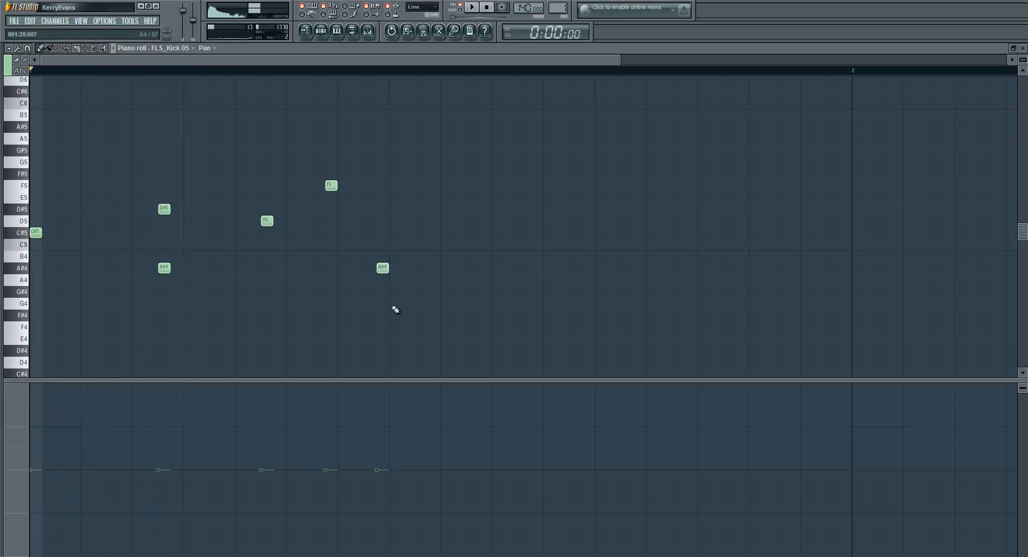
click(408, 326)
click(460, 221)
click(652, 173)
click(704, 303)
click(627, 315)
During playback, pan both D5 notes fully right, the later A#4 fully left, and several other notes partly left or right
key(space)
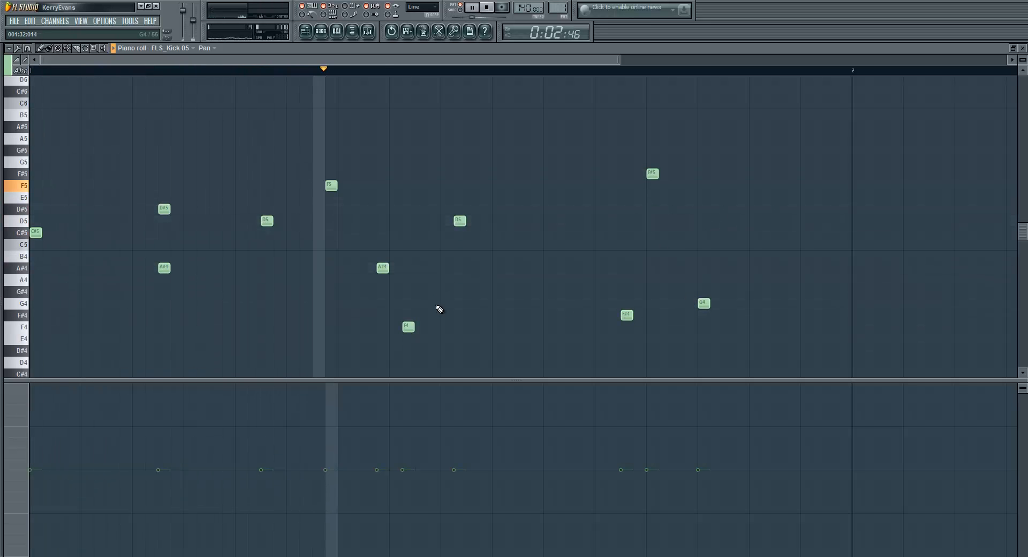
click(453, 442)
click(453, 385)
click(377, 554)
click(261, 385)
click(620, 409)
click(698, 490)
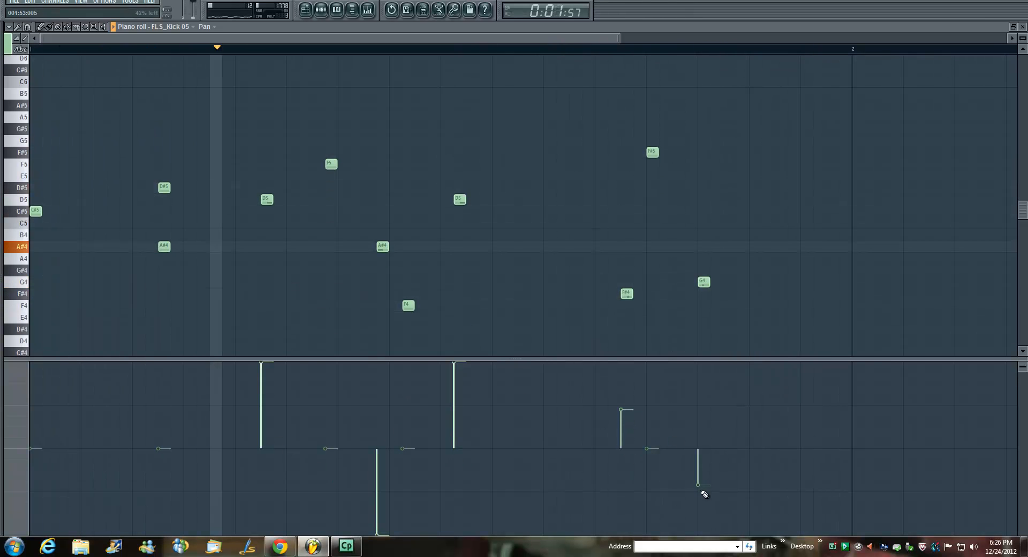
click(403, 388)
click(325, 423)
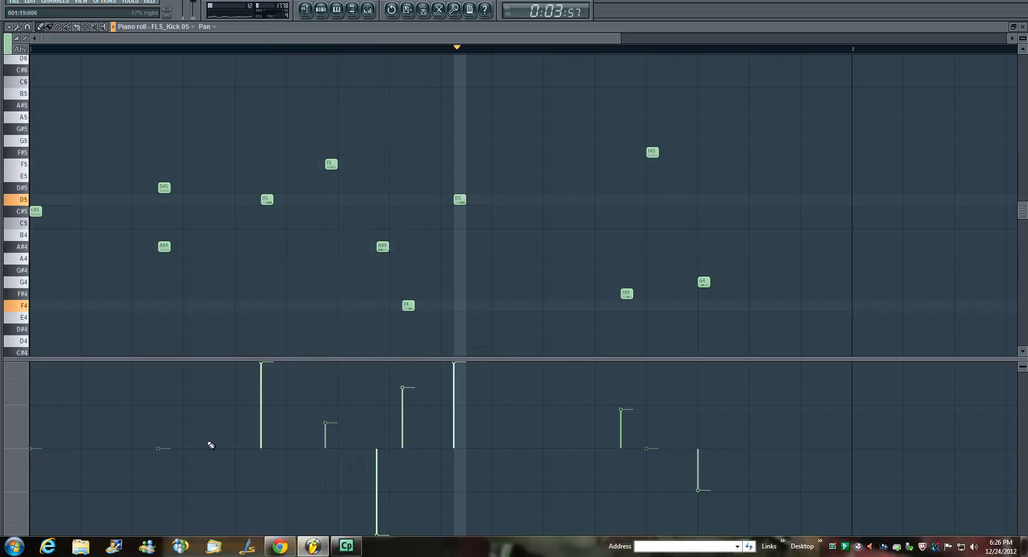
click(159, 481)
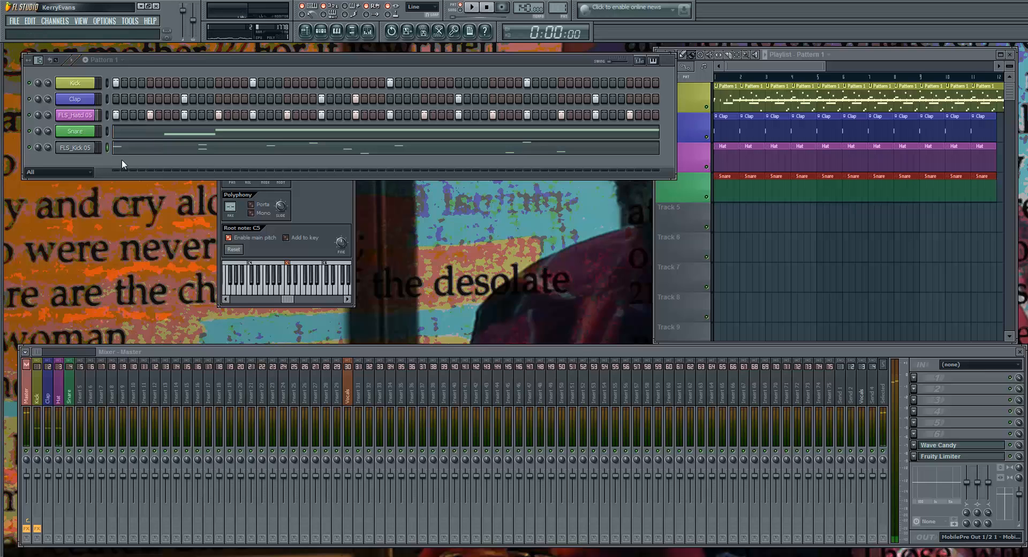
Delete the FLS_Kick 05 channel from the pattern
right_click(78, 149)
click(132, 288)
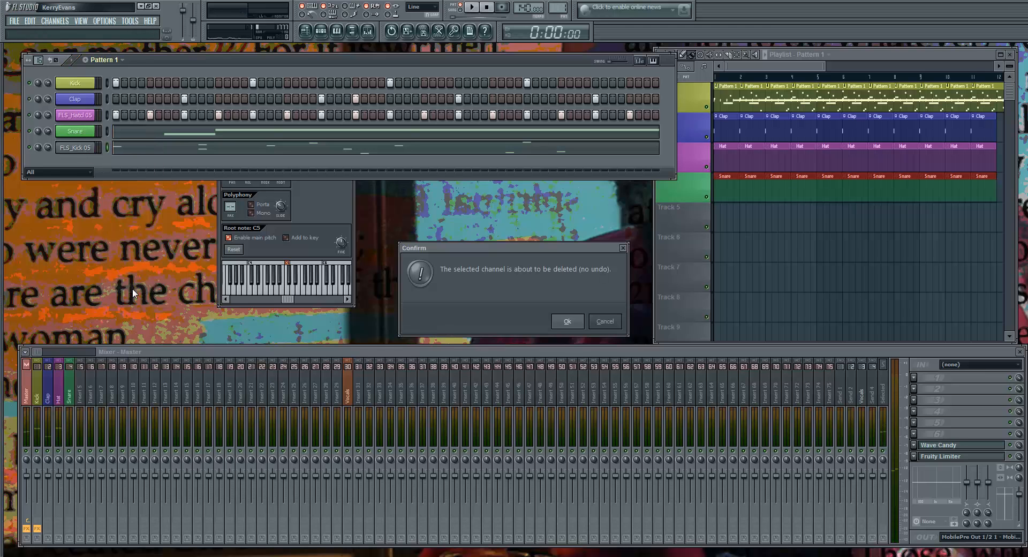
key(Return)
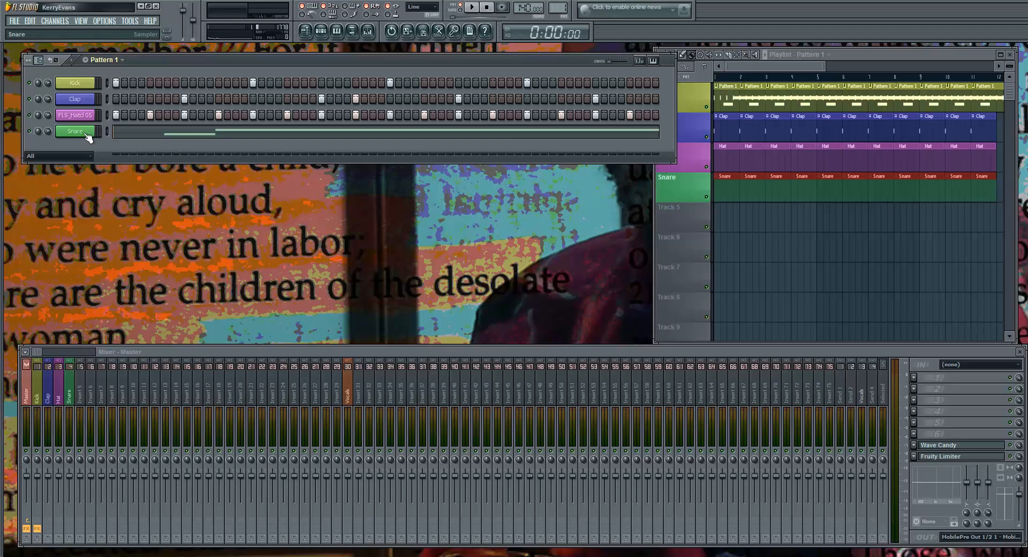
Undo the piano roll note and pan edits step by step until the Snare is back in the step sequencer
click(30, 21)
click(34, 32)
click(30, 21)
click(35, 32)
key(ctrl+z)
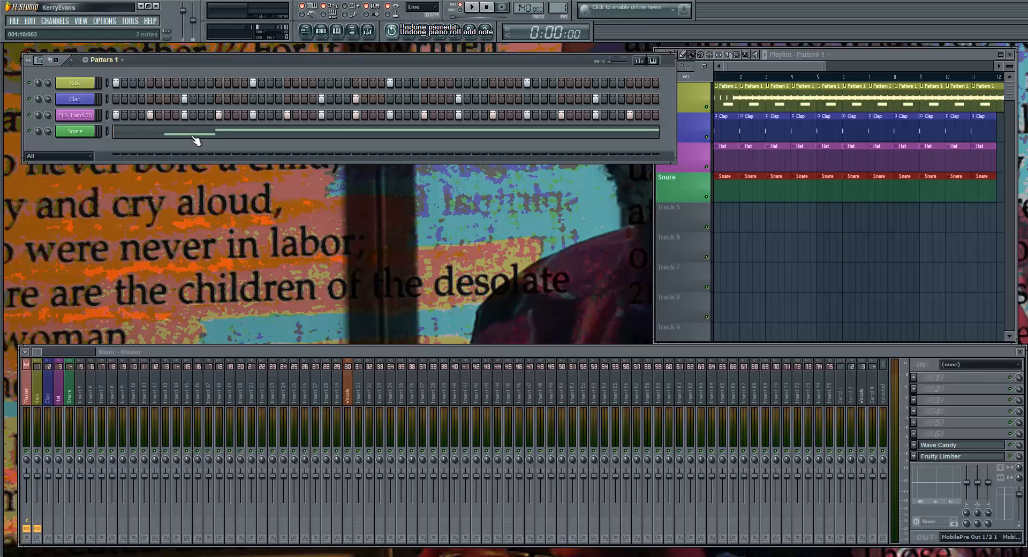
key(ctrl+z)
key(ctrl+z)
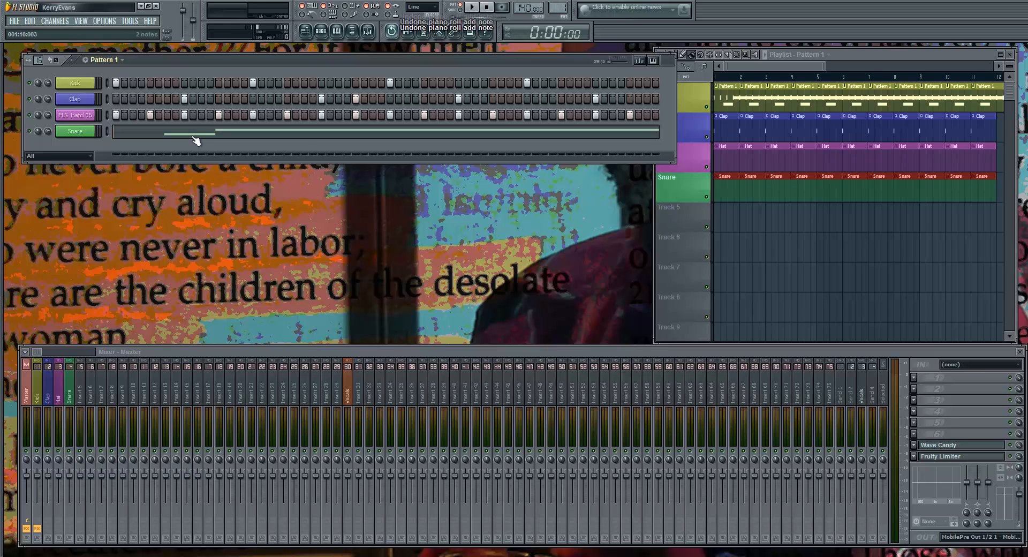
key(ctrl+z)
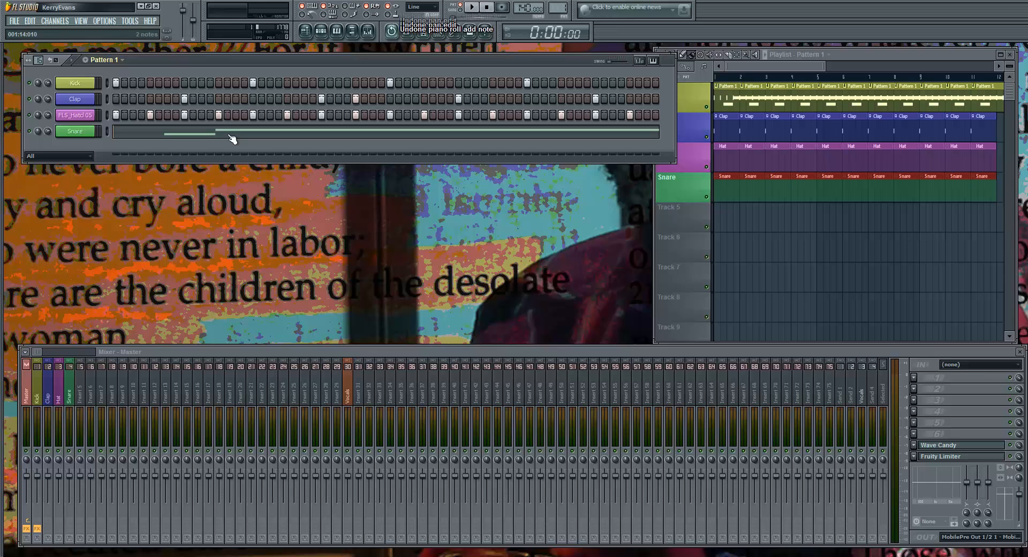
key(ctrl+z)
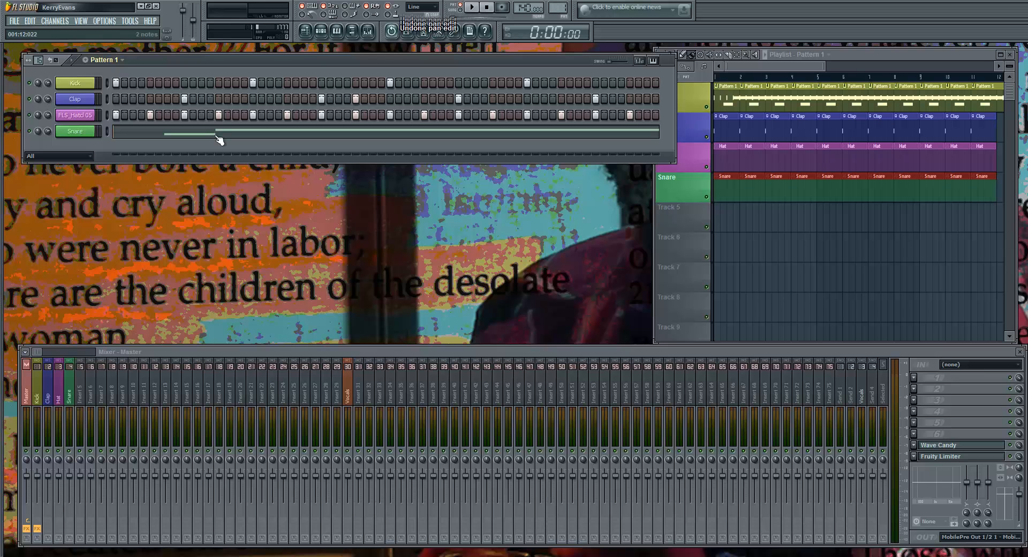
key(ctrl+z)
key(ctrl+z)
key(ctrl+z)
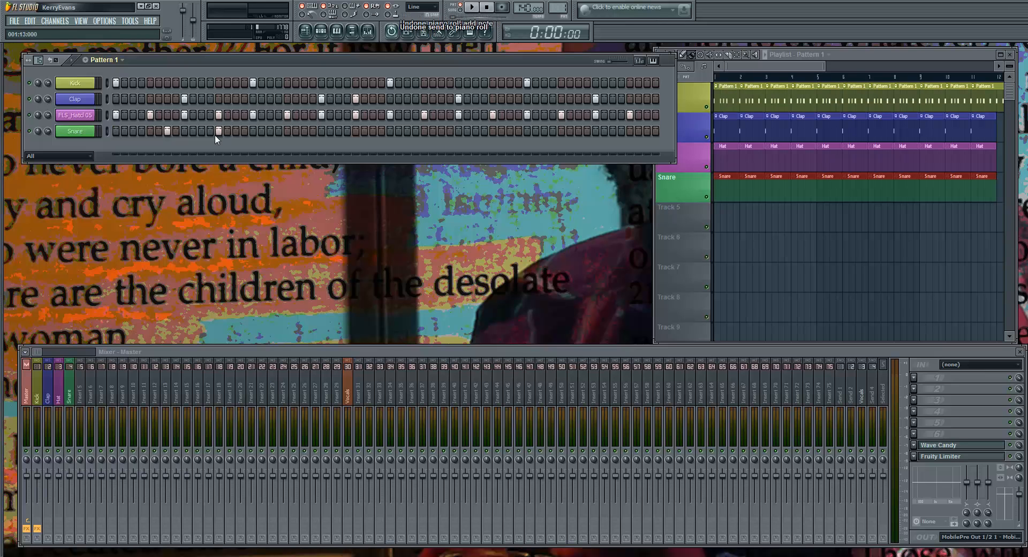